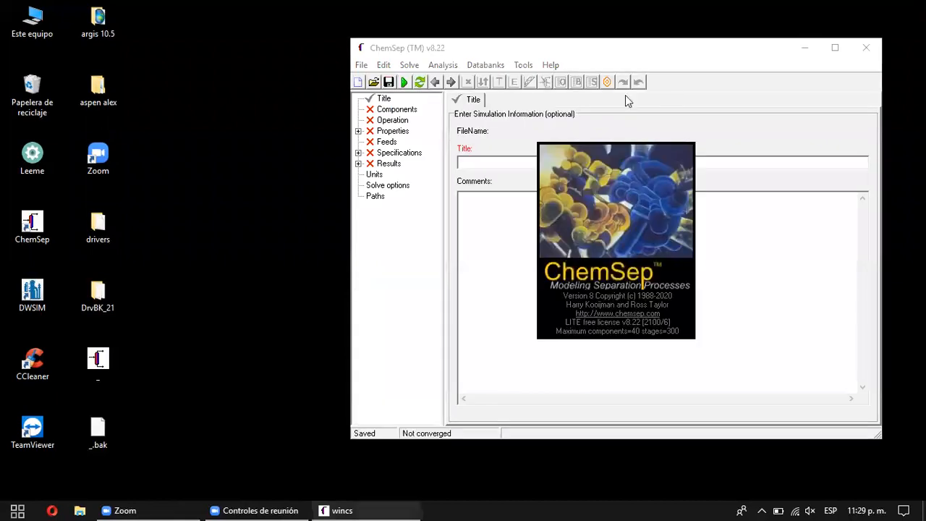
Step: Maximize the simulation window and title the simulation "SIMULACIÓN 1"
click(834, 48)
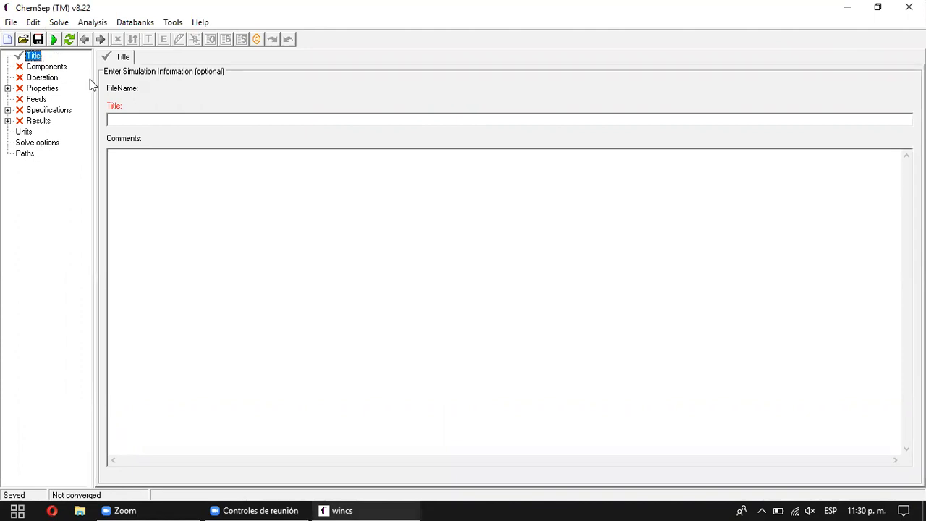
click(134, 118)
text(S)
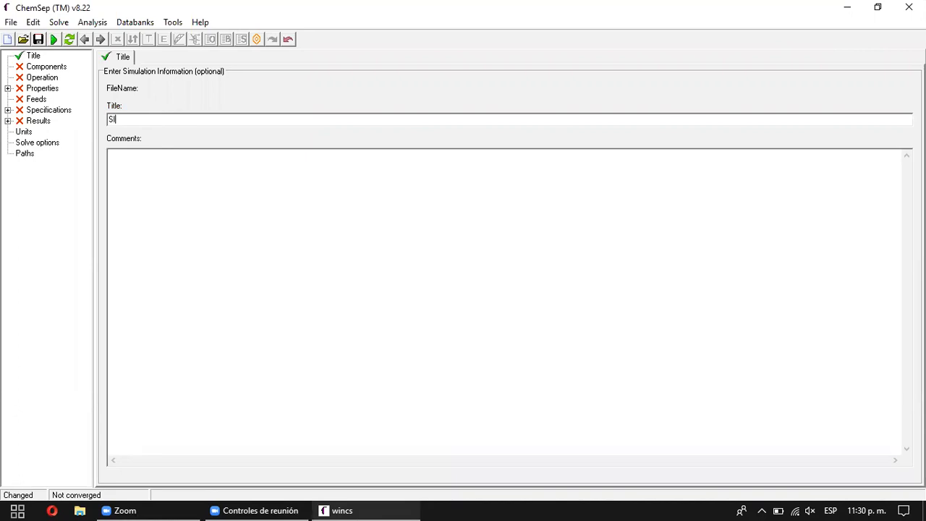
text(IMULACIÓN 1)
click(152, 164)
Step: Find Benzene in the component databank and add it to the simulation's selected components
click(40, 67)
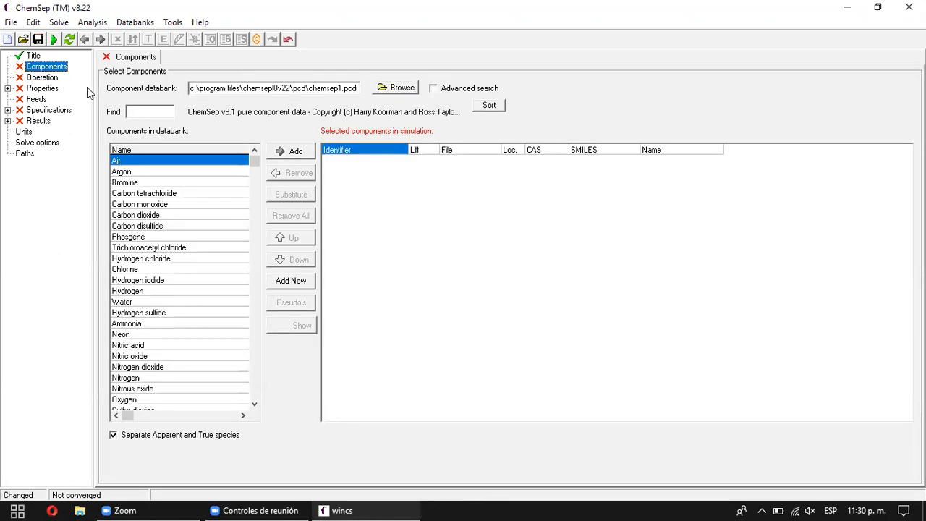
click(253, 159)
drag(254, 182, 253, 289)
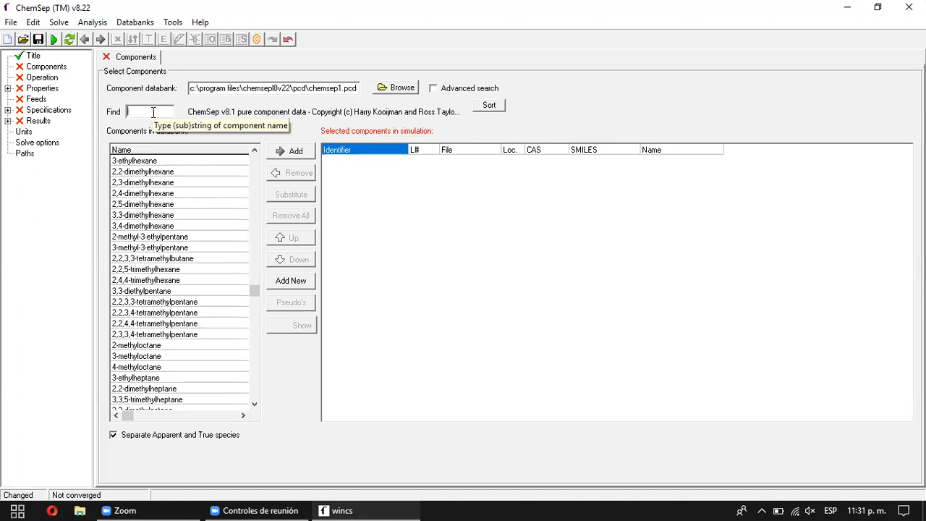
text(BENZENE)
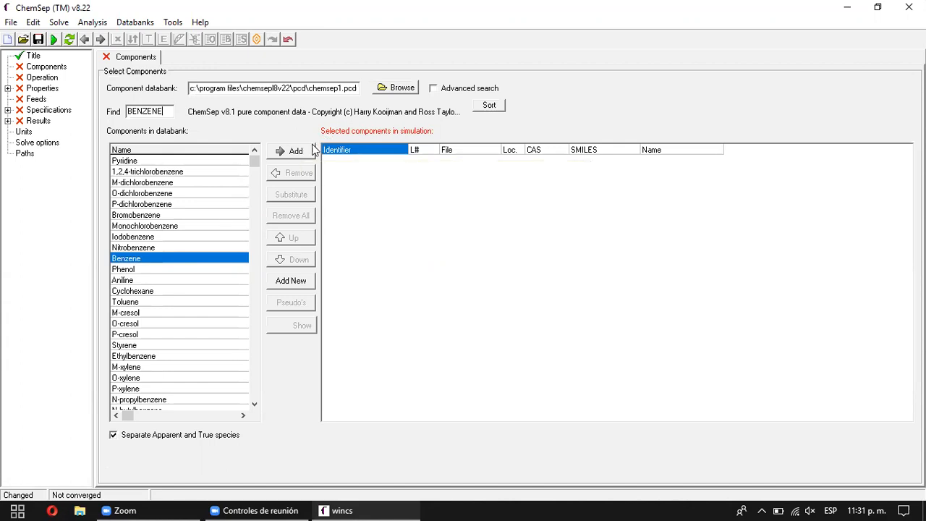
double_click(169, 259)
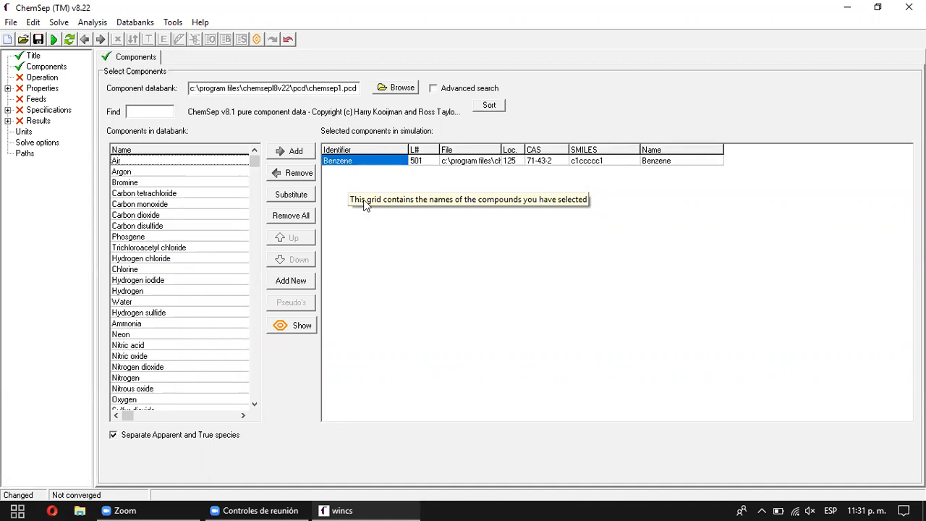
Step: Find Toluene in the component databank and add it to the simulation's selected components
click(158, 109)
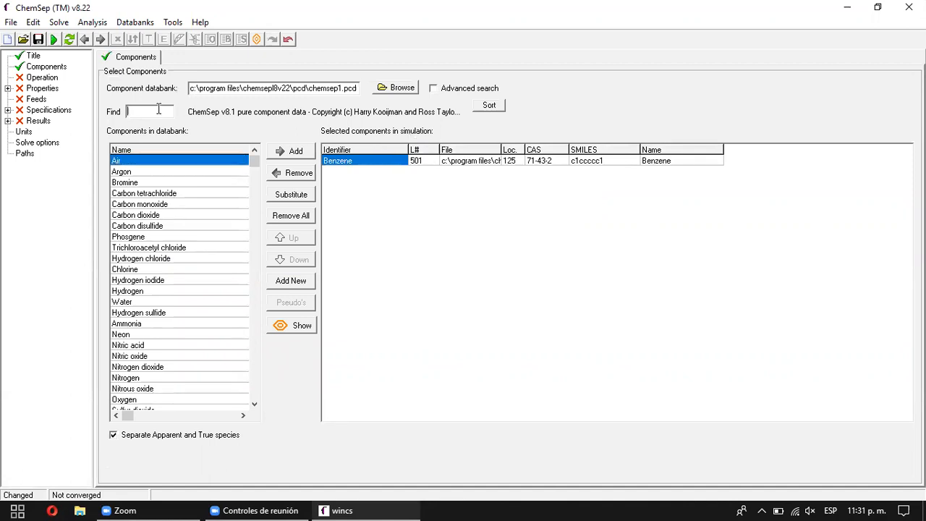
text(TOL)
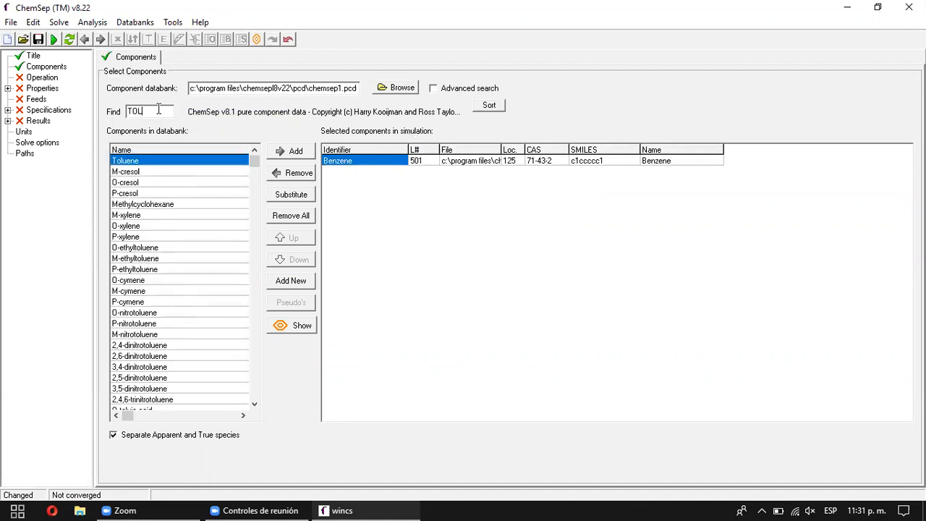
text(UENE)
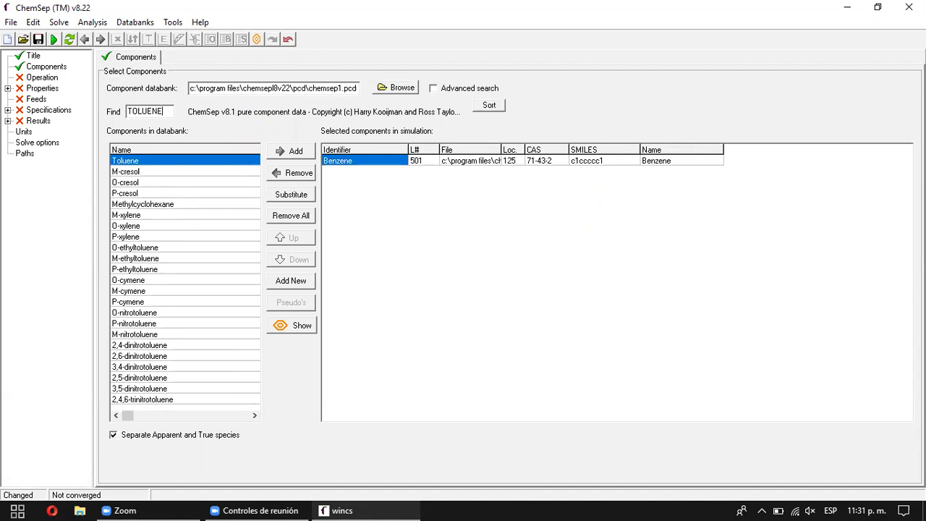
double_click(158, 161)
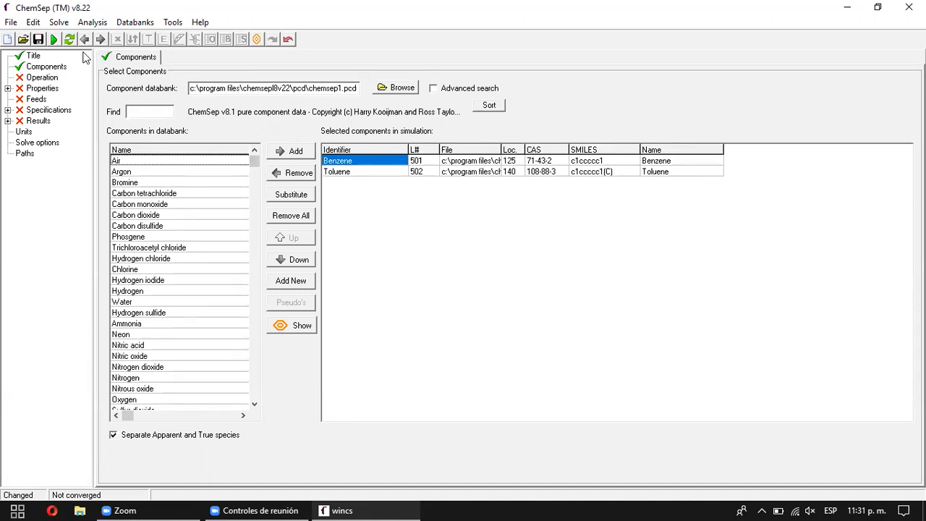
Step: Define the operation as an equilibrium column of the Simple Distillation type
click(44, 78)
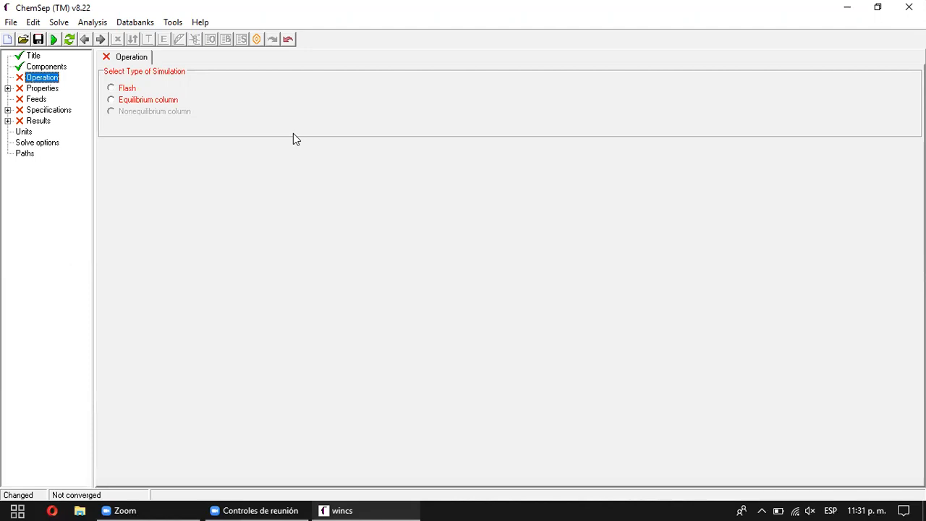
click(112, 89)
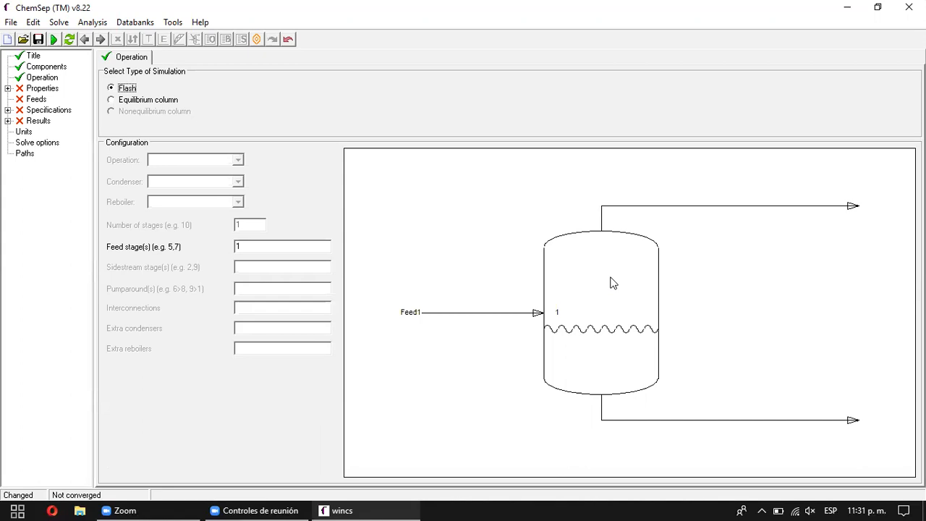
click(122, 101)
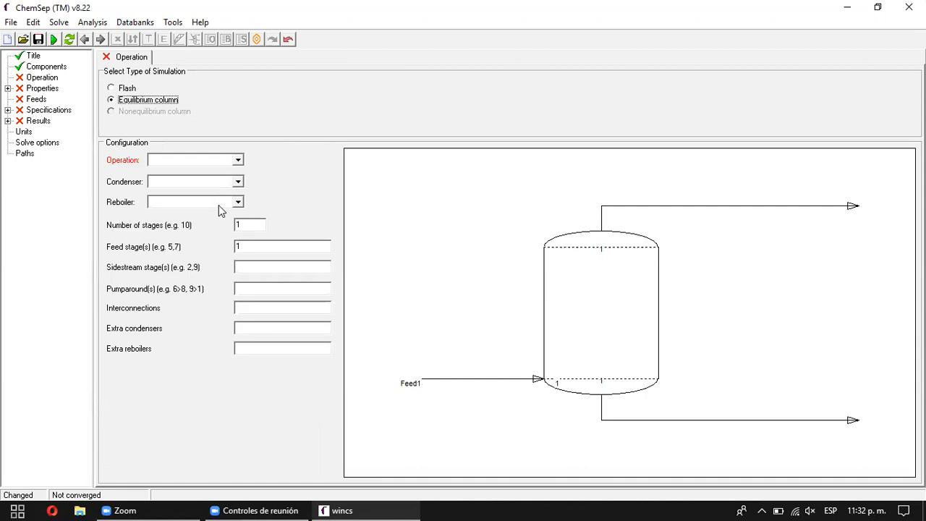
click(238, 160)
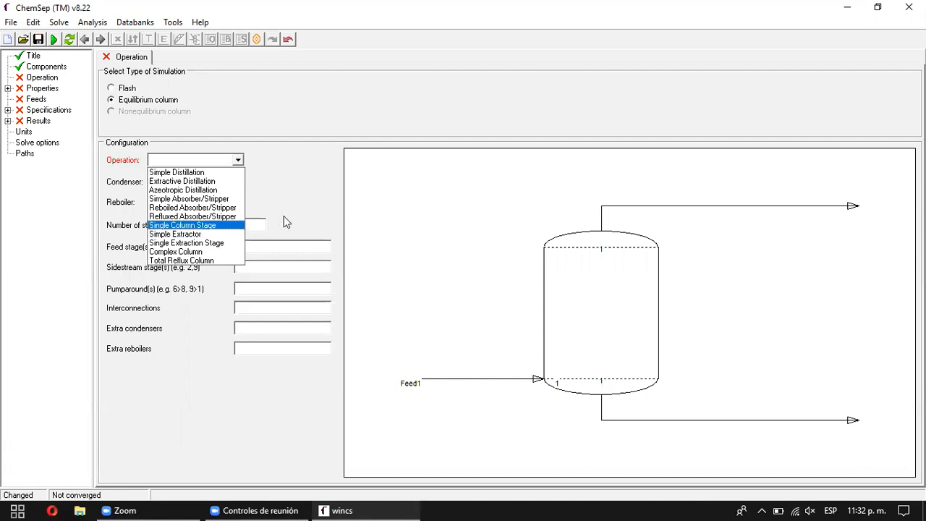
click(219, 166)
click(243, 164)
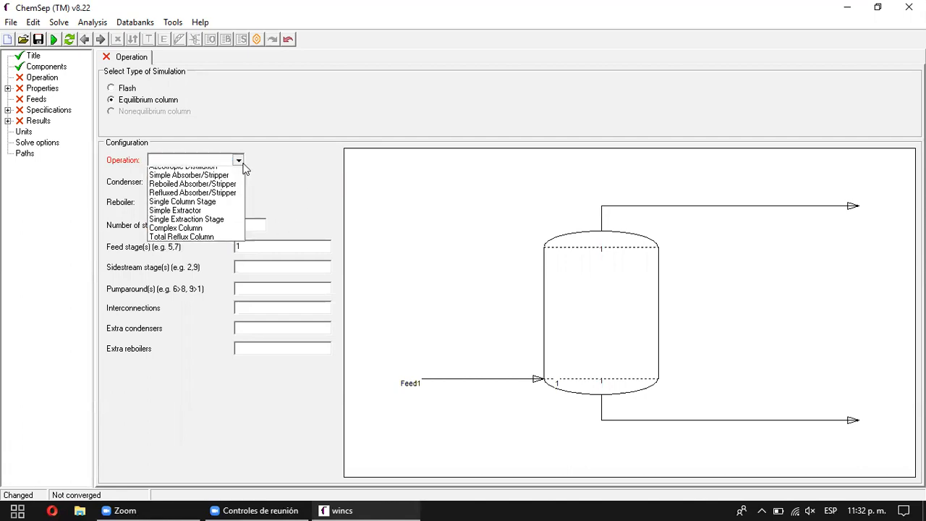
click(226, 171)
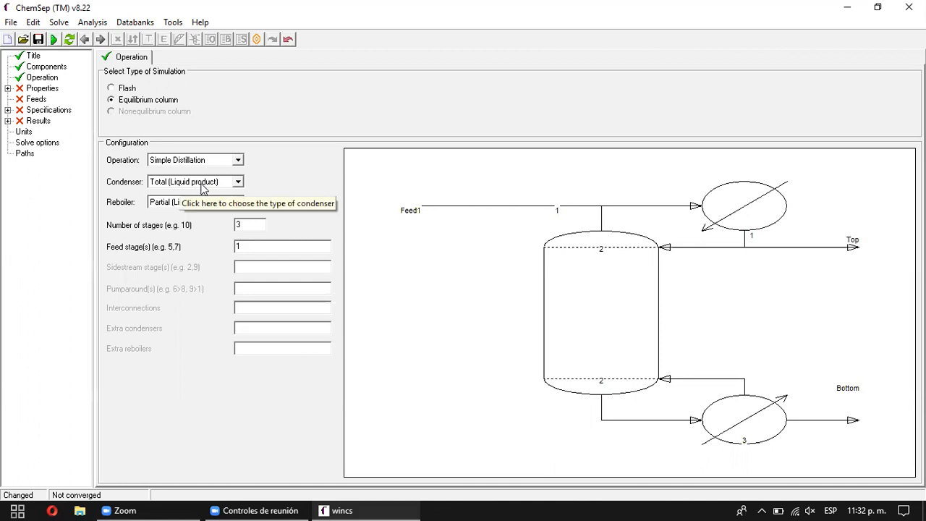
Step: Examine the condenser and reboiler types available for the distillation column
click(237, 182)
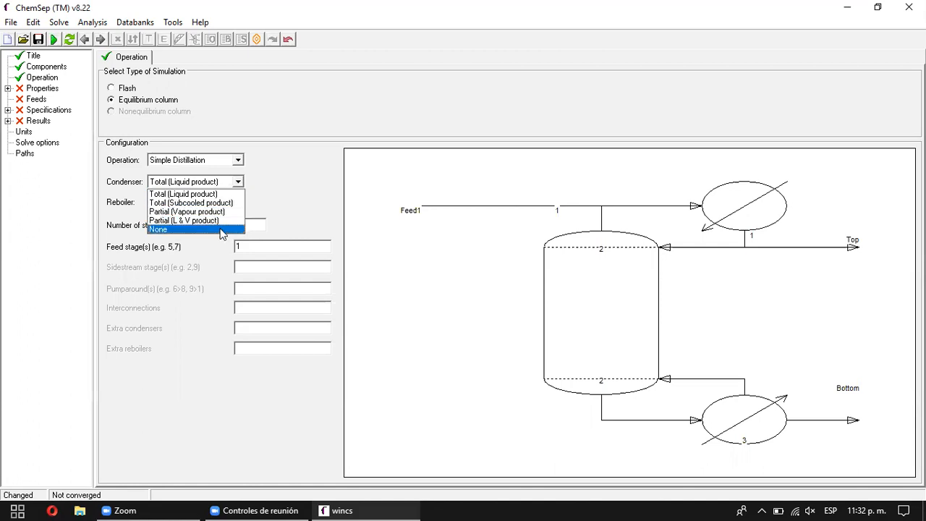
click(317, 164)
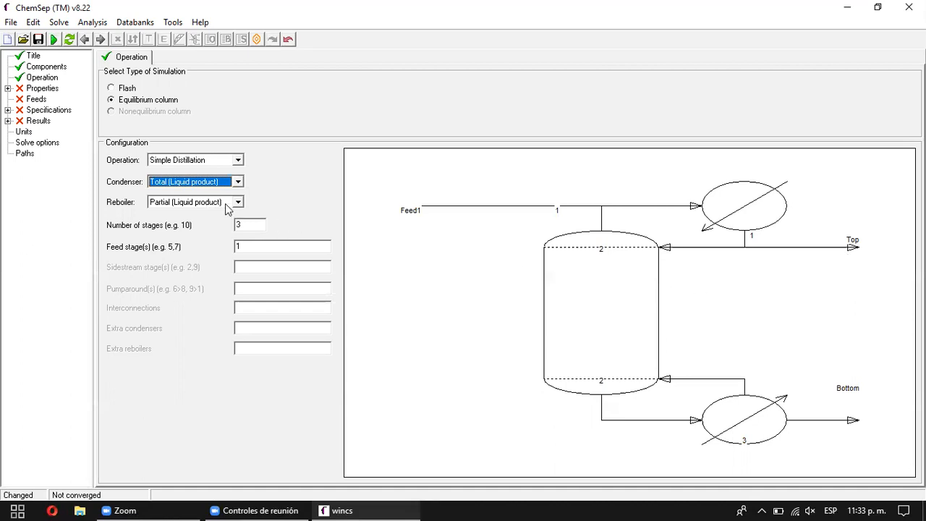
click(238, 203)
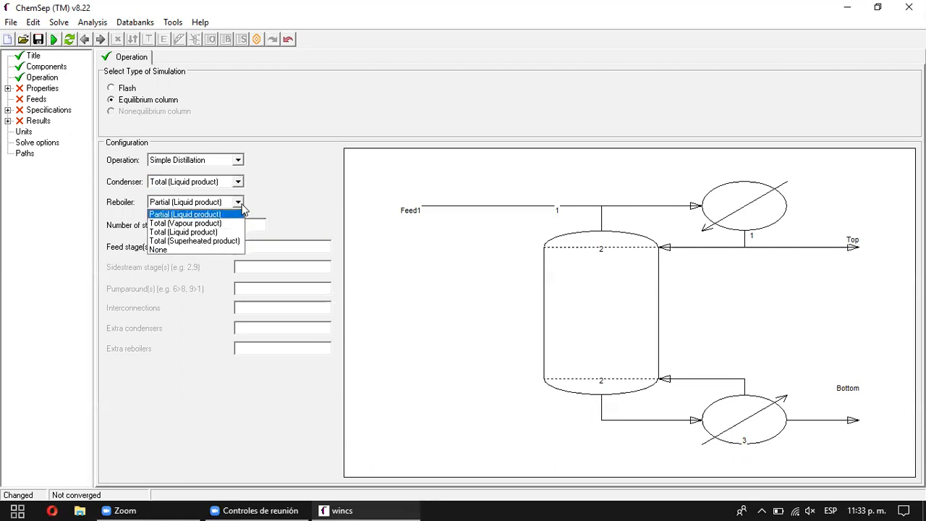
click(267, 203)
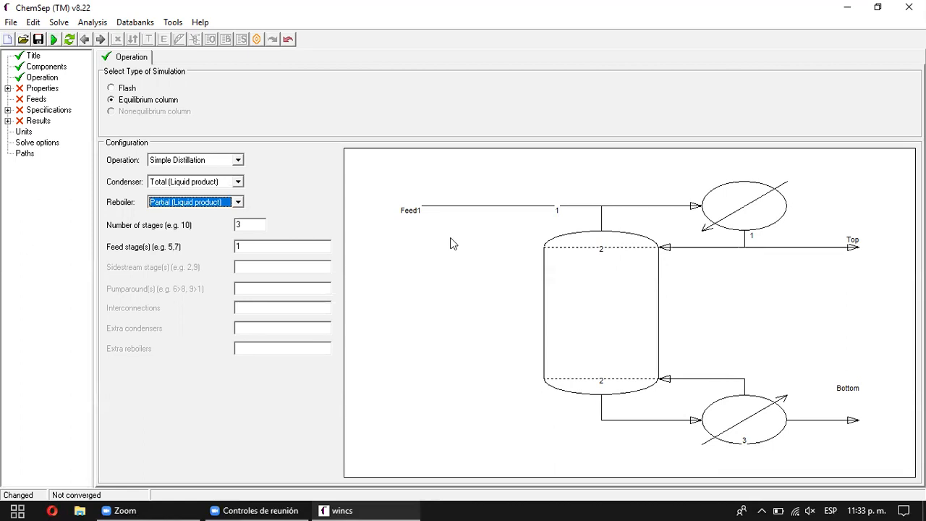
click(238, 203)
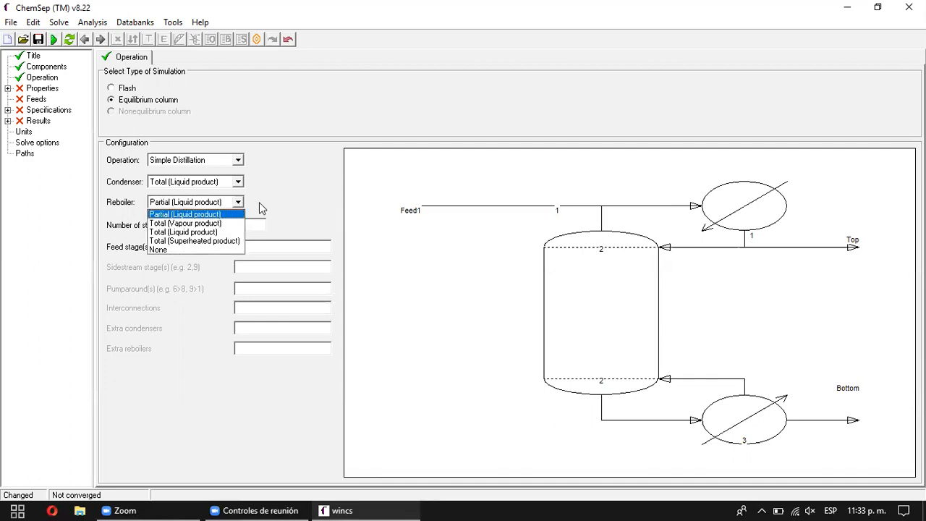
click(269, 207)
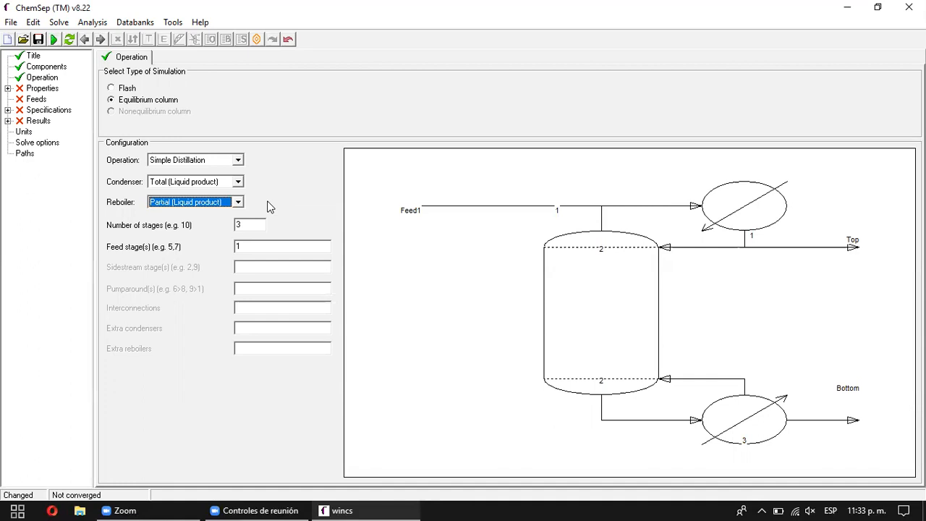
Step: Set the column's number of stages to 10 and accept adapting the feed and sidestream stages
click(248, 224)
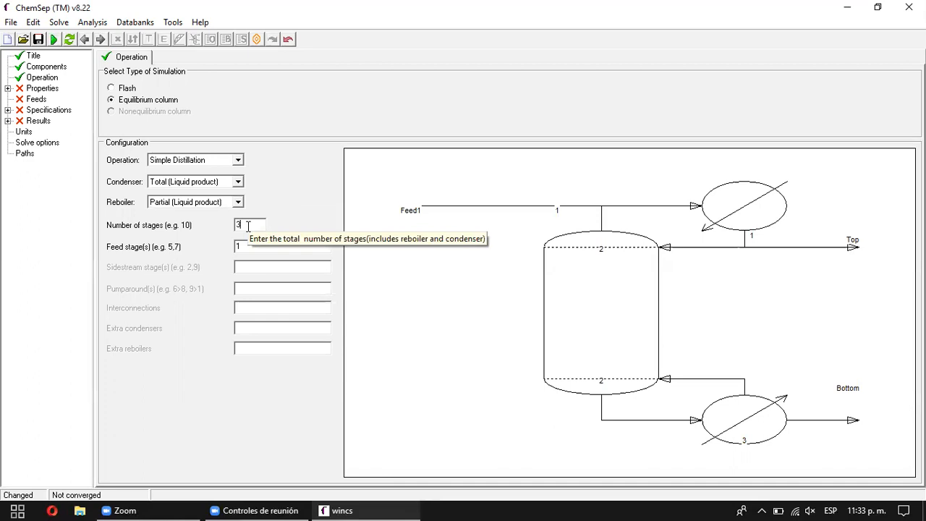
key(BackSpace)
text(10)
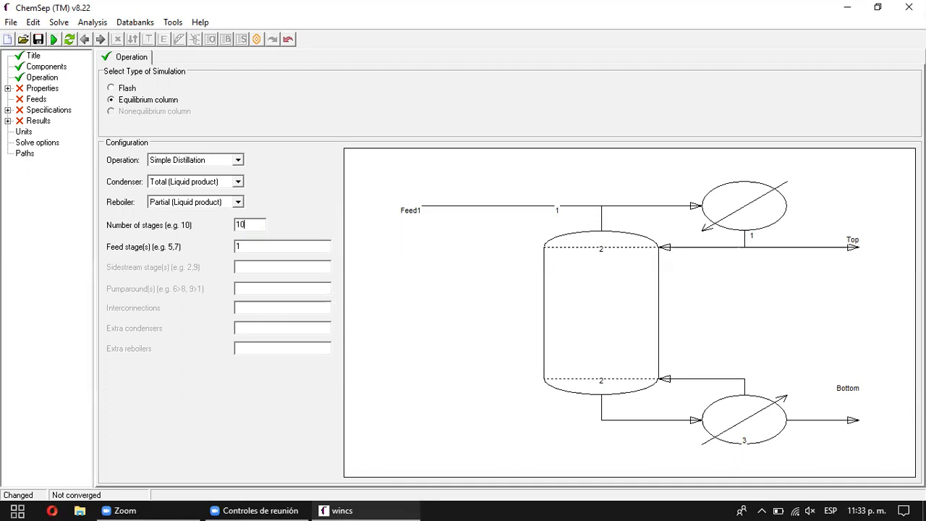
key(Tab)
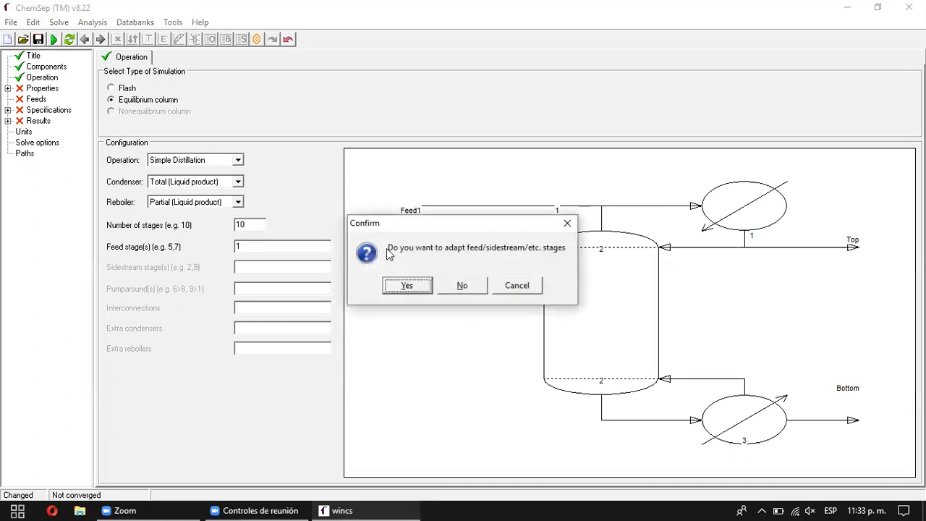
click(401, 286)
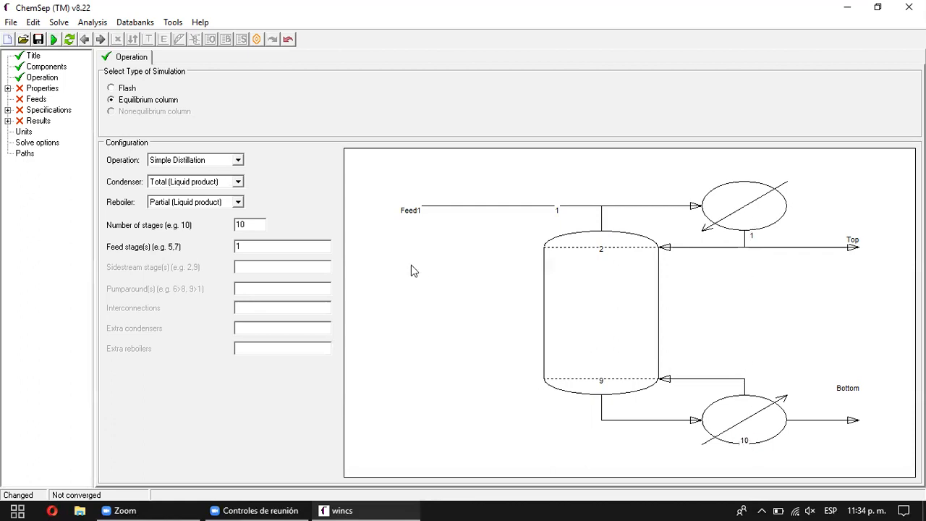
Step: Set the column's feed stage to 5
click(247, 225)
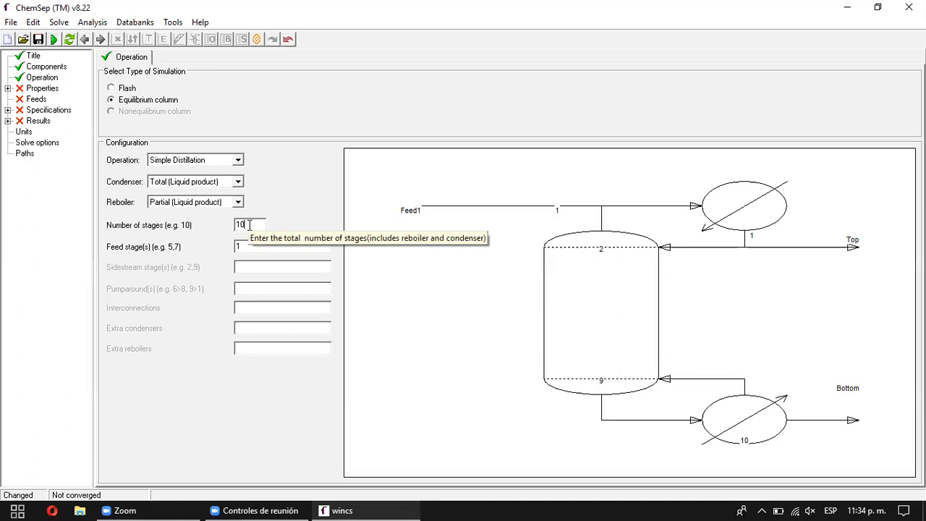
click(250, 246)
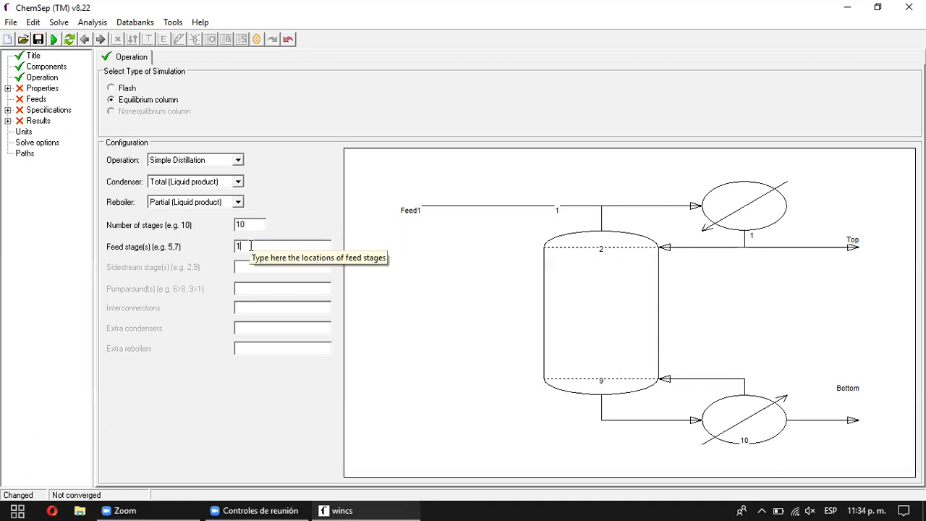
key(BackSpace)
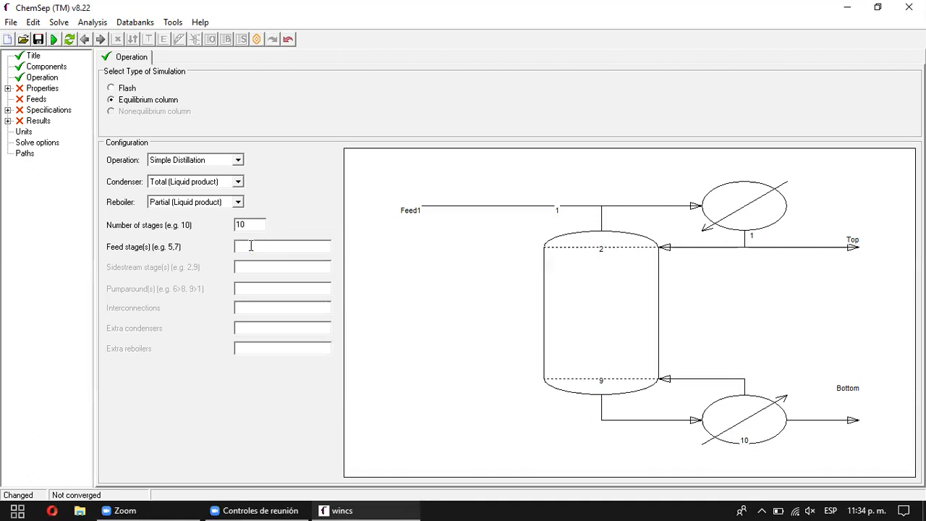
text(5)
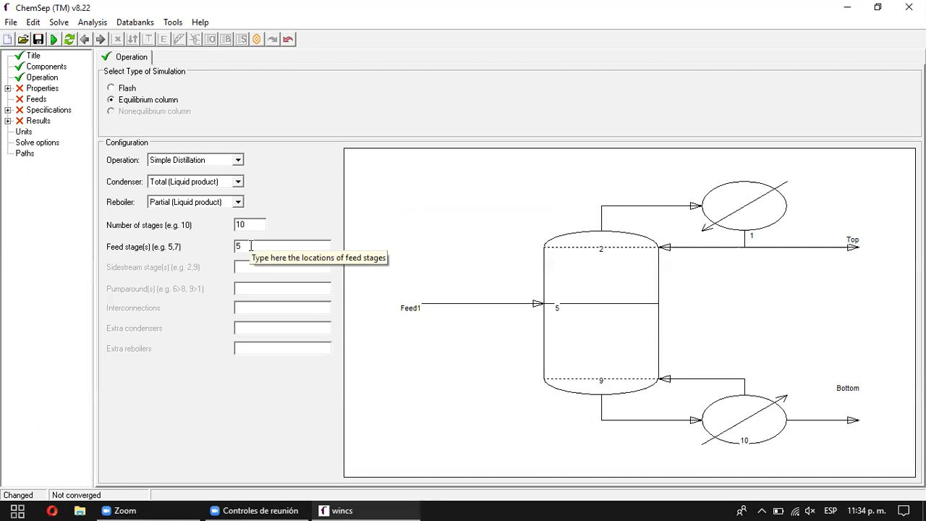
text(,7)
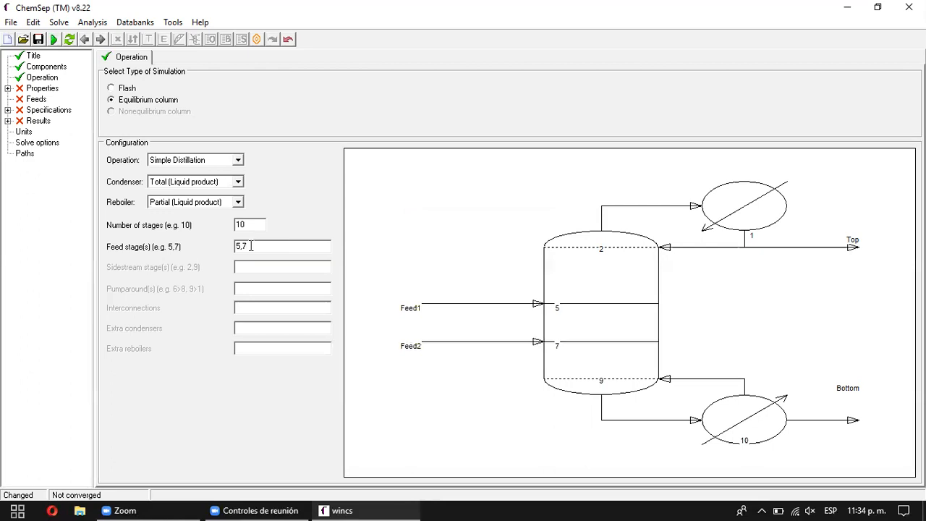
key(BackSpace)
key(BackSpace)
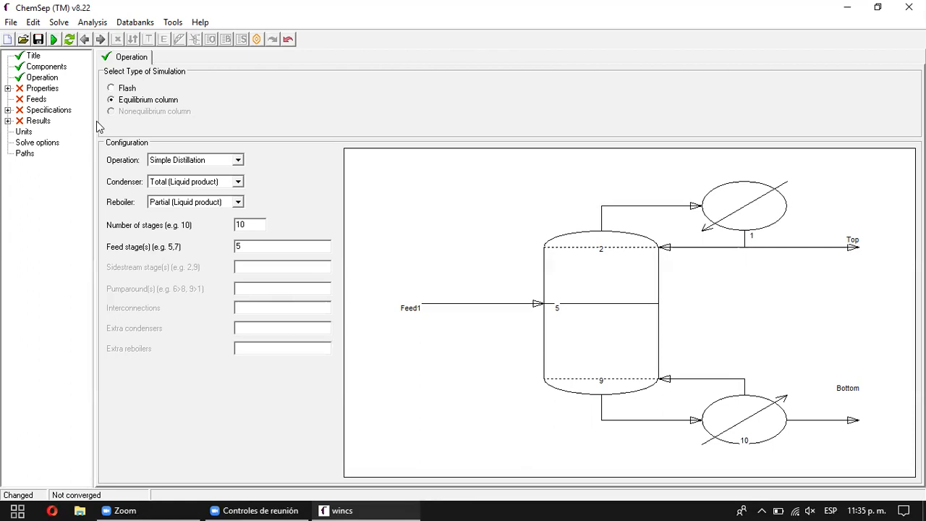
Step: Set the thermodynamic models to Wilson for the K-value and Excess for the enthalpy
click(36, 90)
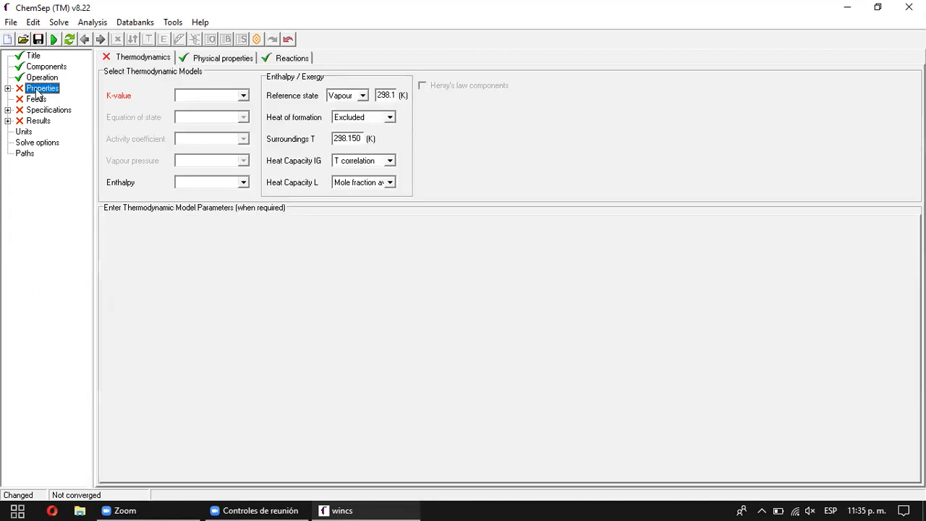
click(244, 96)
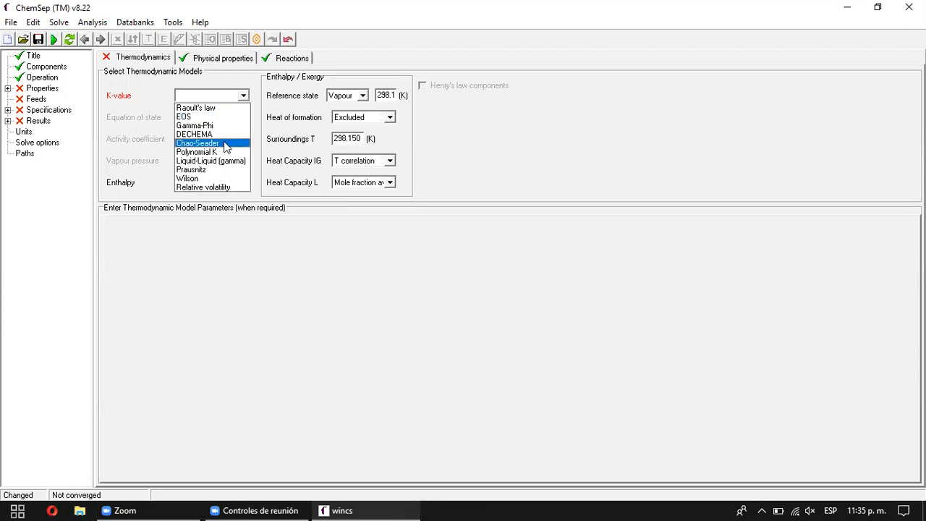
click(198, 178)
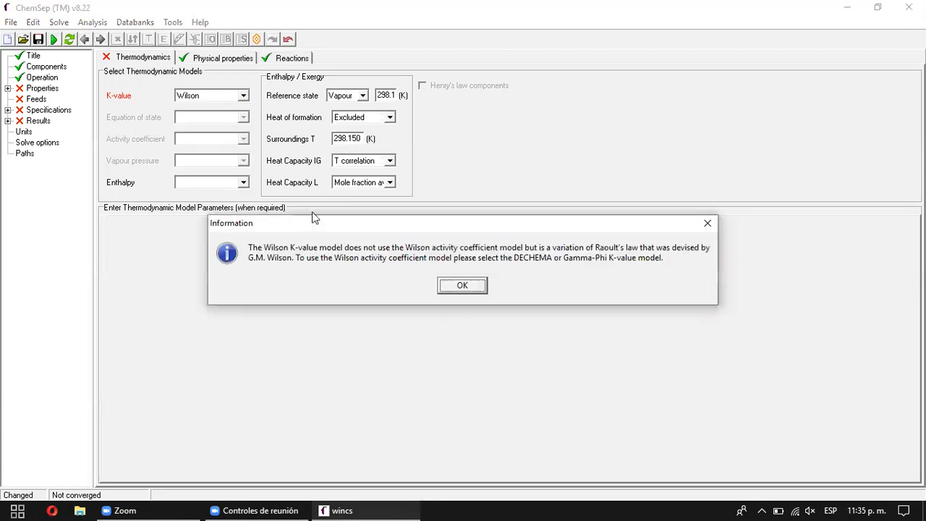
click(476, 288)
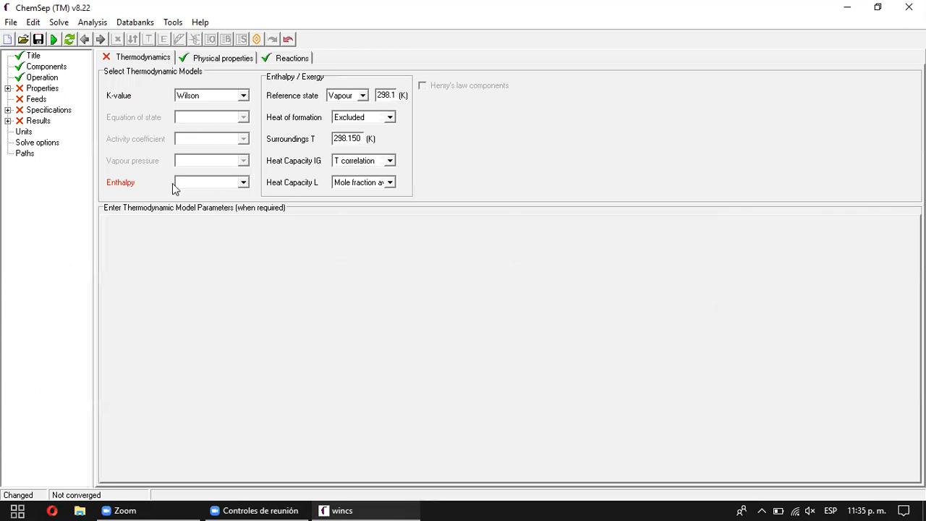
click(243, 183)
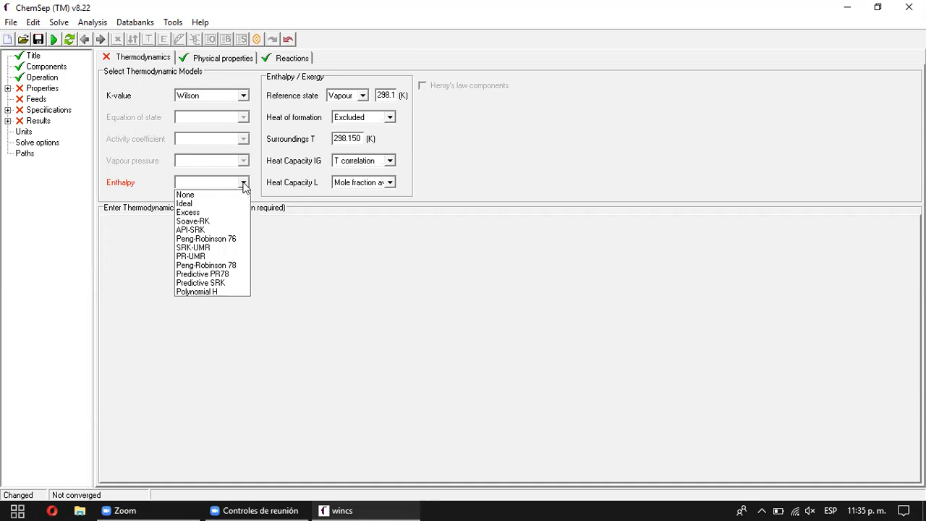
click(199, 214)
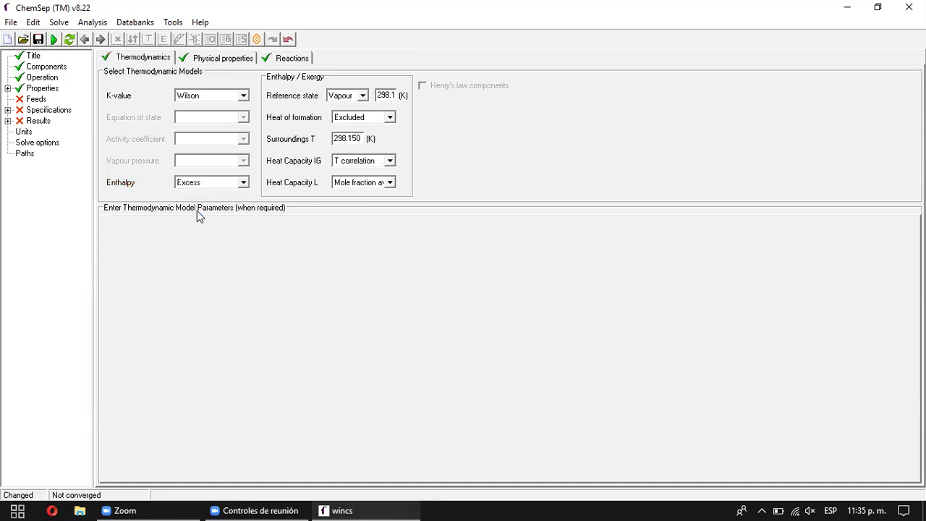
click(243, 183)
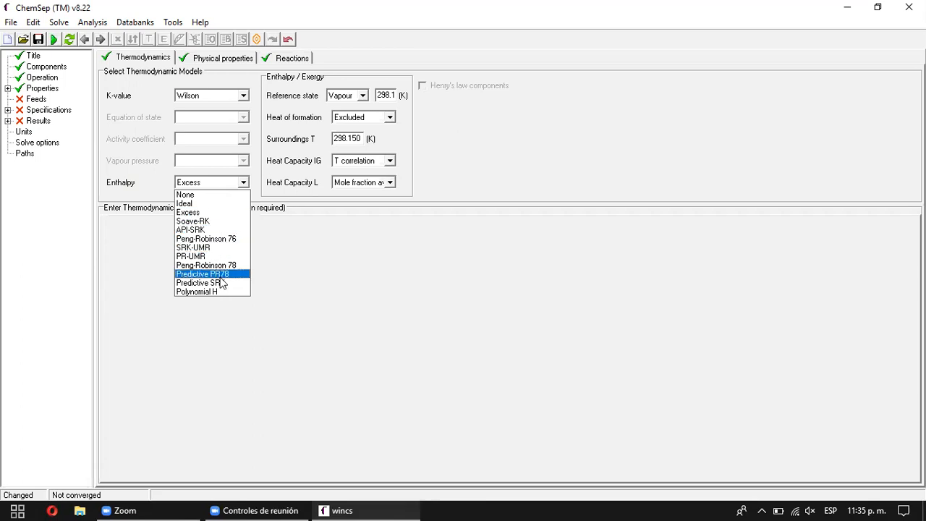
click(383, 353)
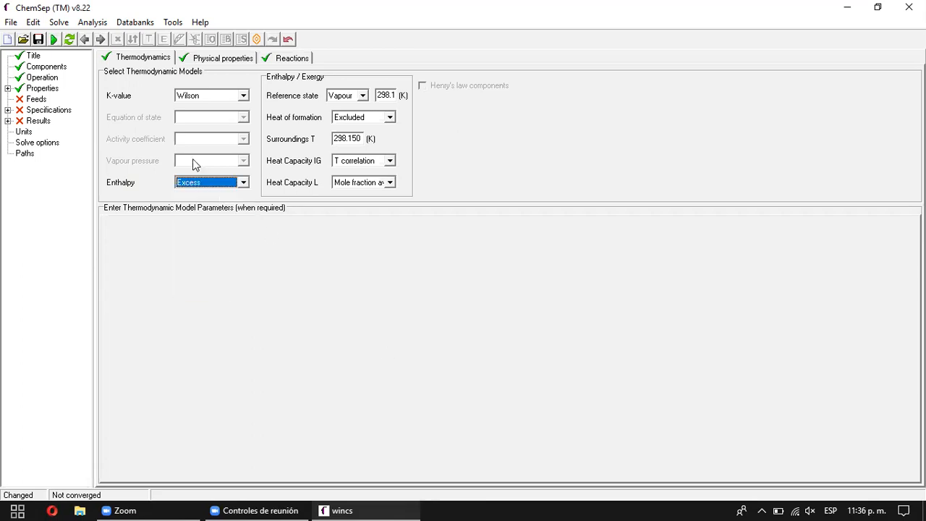
Step: Examine the physical property model choices and the reaction definitions, restoring the default physical property models
click(7, 89)
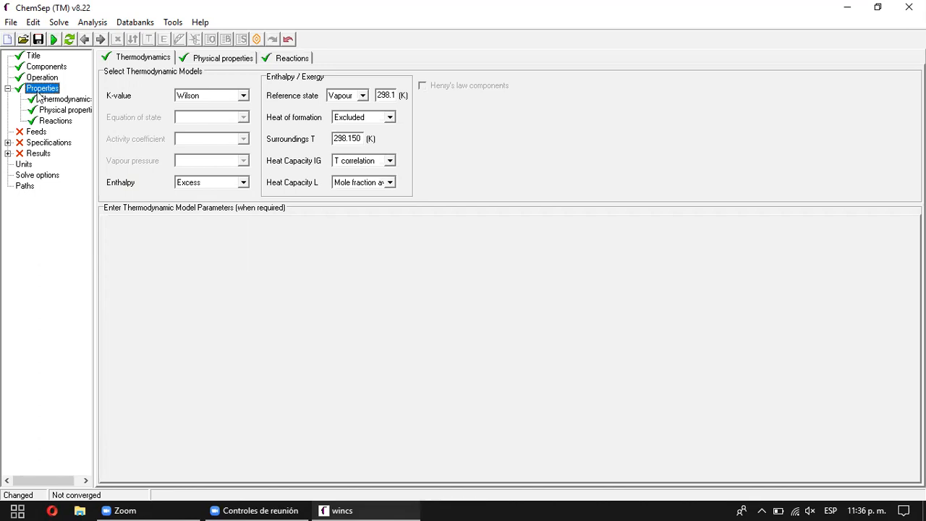
click(235, 58)
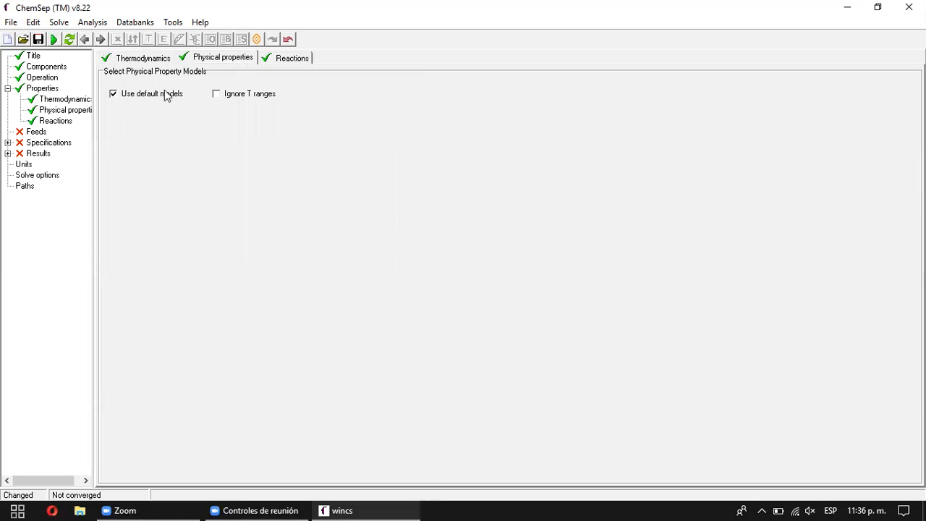
click(113, 98)
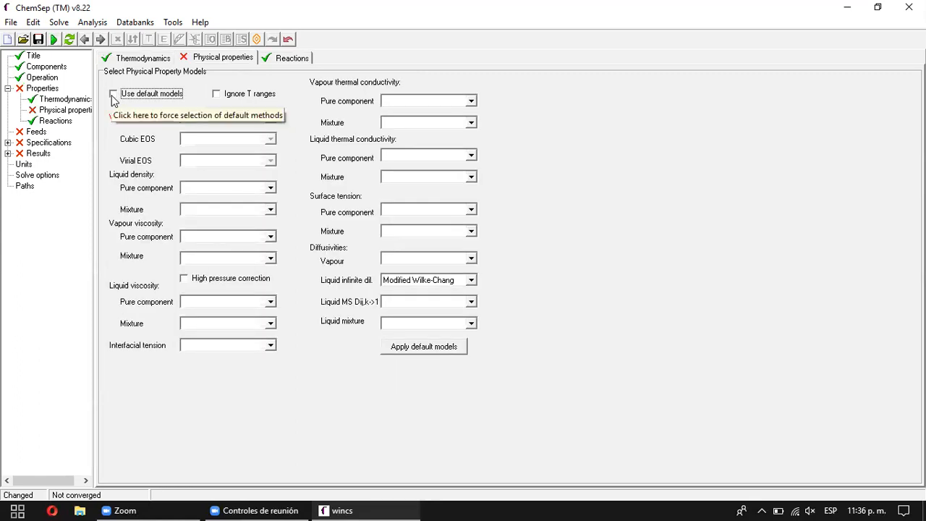
click(114, 97)
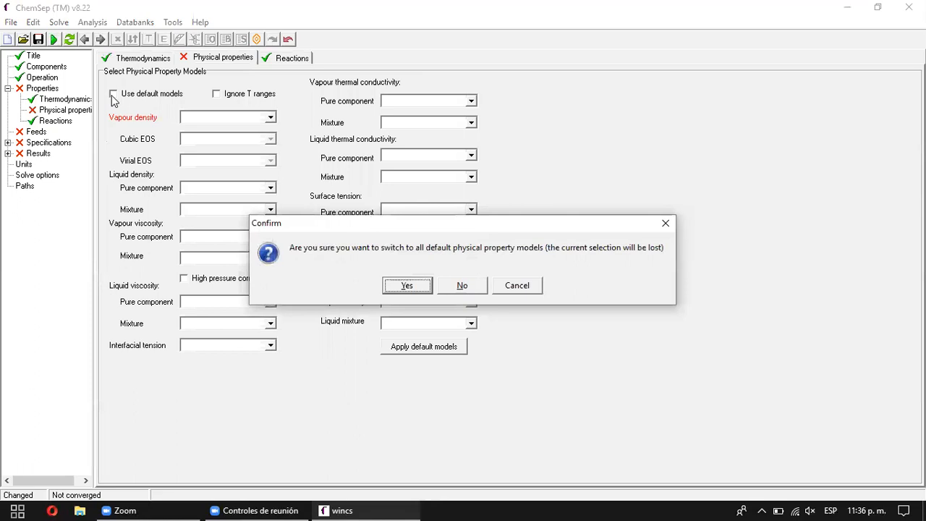
click(424, 285)
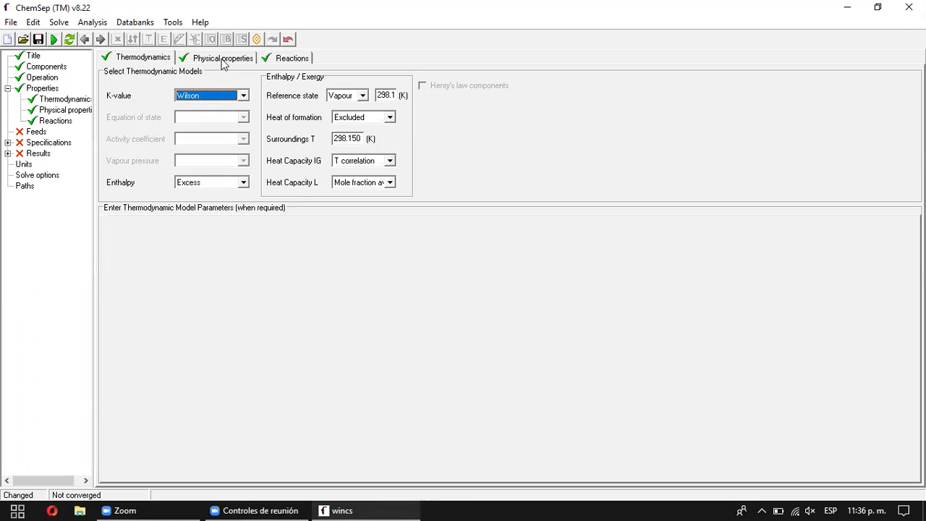
click(280, 63)
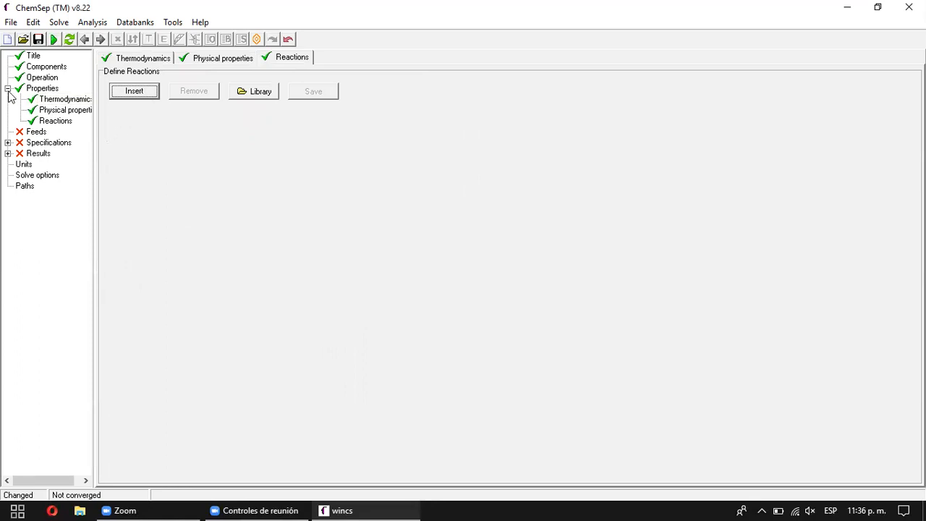
click(8, 90)
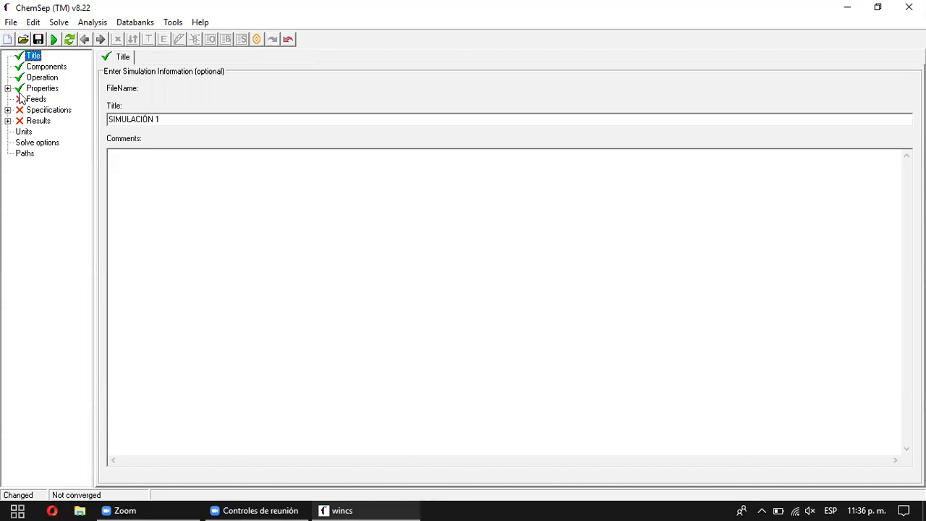
Step: Specify the feed stream's flowrates on a mass flow basis
click(33, 99)
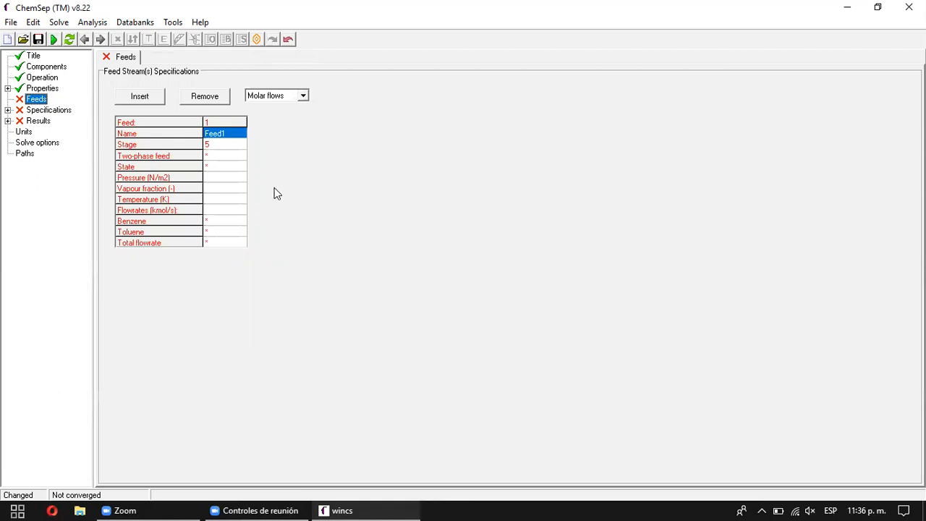
click(303, 96)
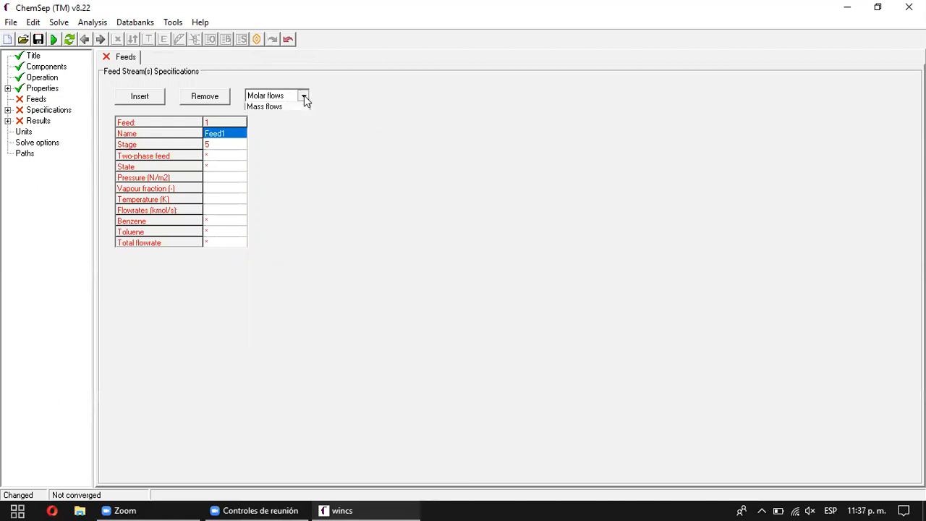
click(268, 228)
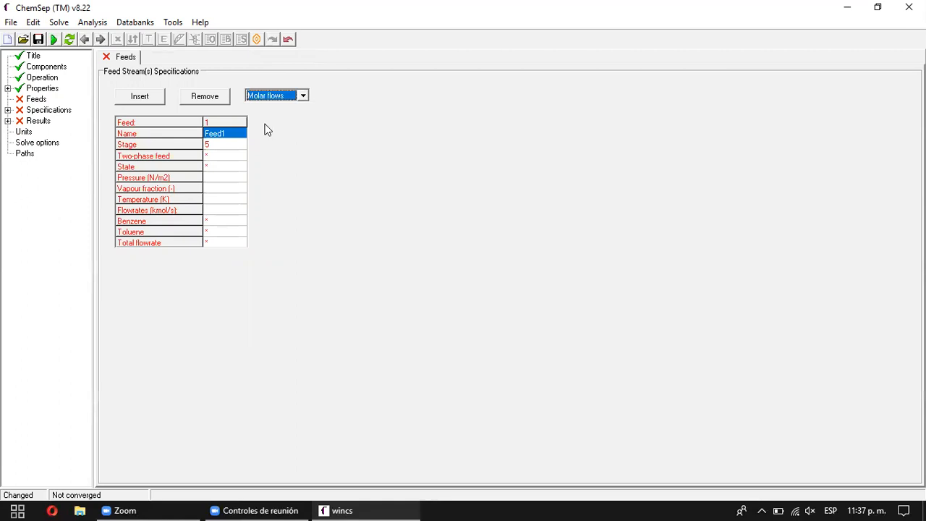
click(303, 96)
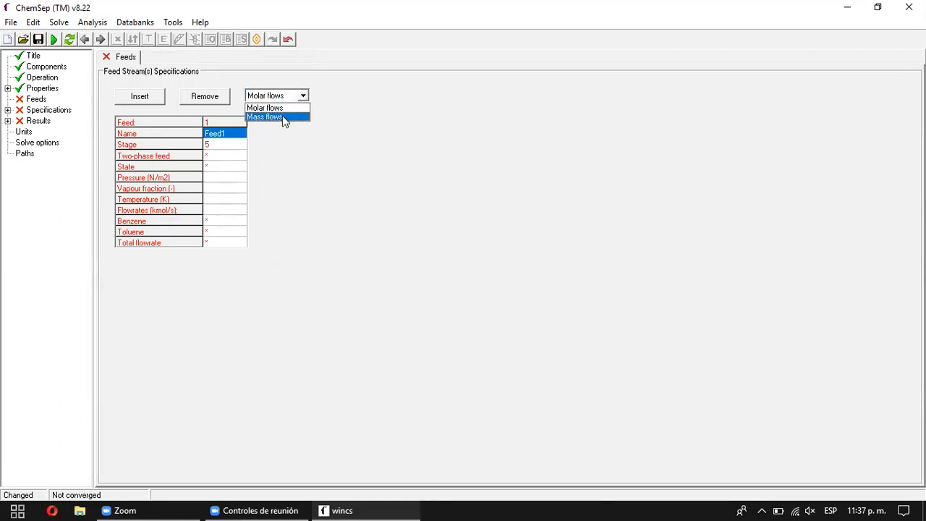
click(283, 117)
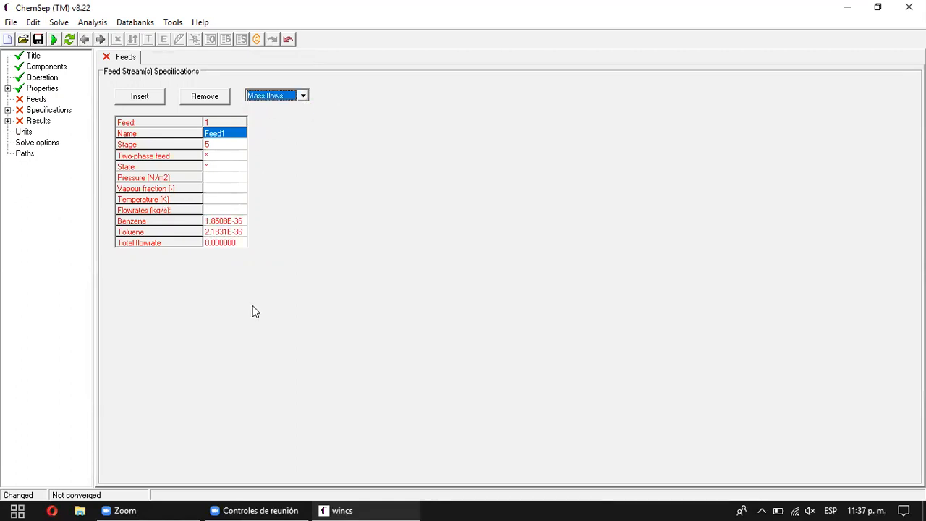
Step: Set the feed's two-phase handling to Split and define its state by temperature and pressure
click(211, 156)
click(227, 168)
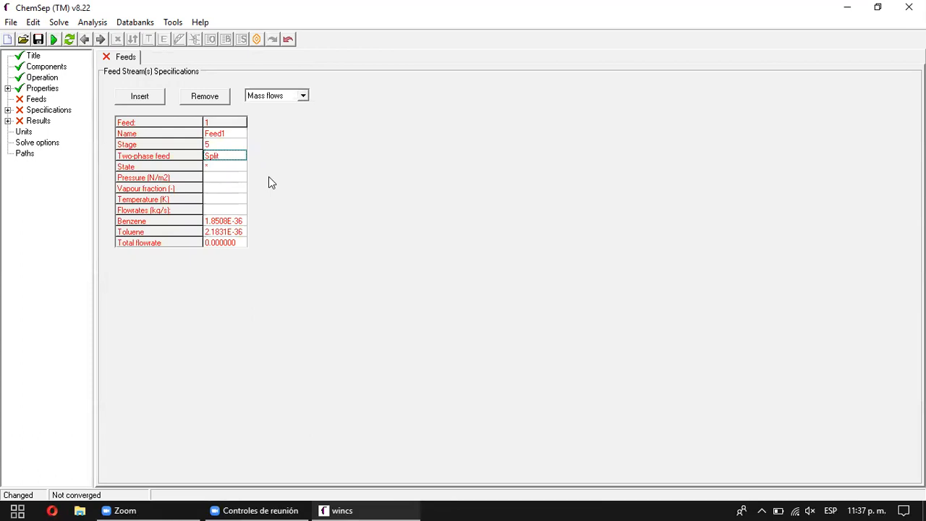
click(220, 167)
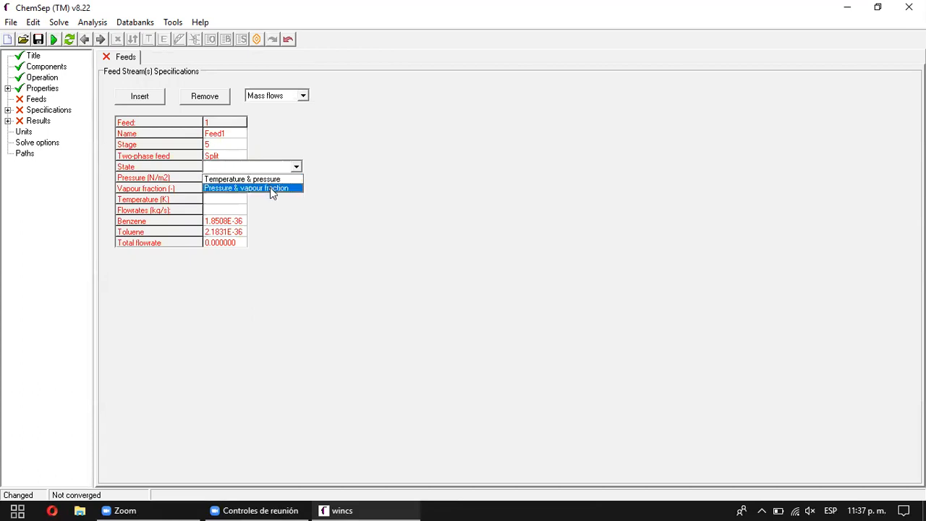
key(Up)
key(Return)
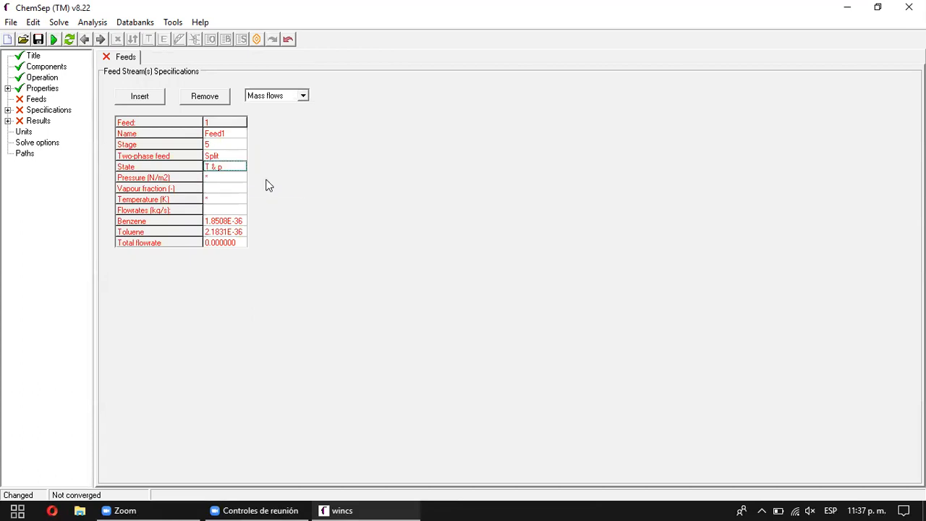
Step: Set the feed's pressure to 101325 N/m2 and its temperature to 298.150 K
click(225, 177)
double_click(213, 181)
key(ctrl+c)
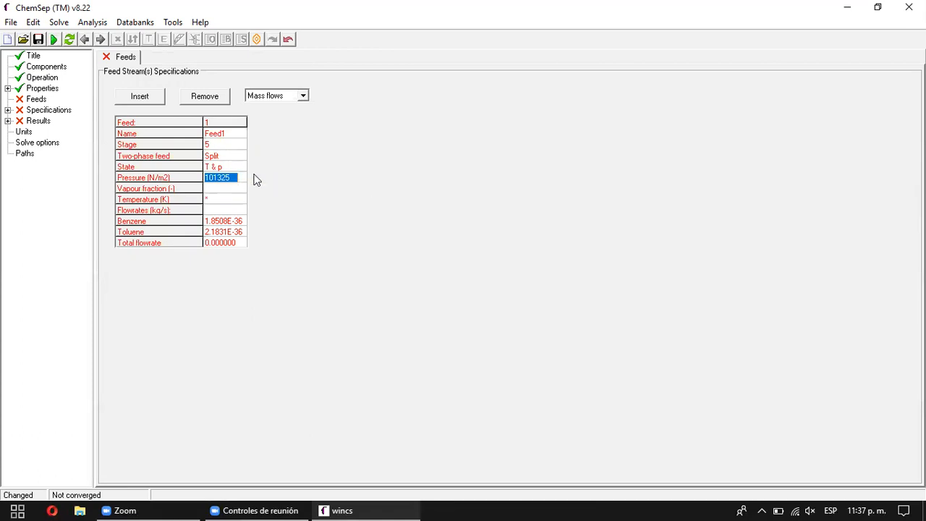
click(216, 203)
text(*)
key(Return)
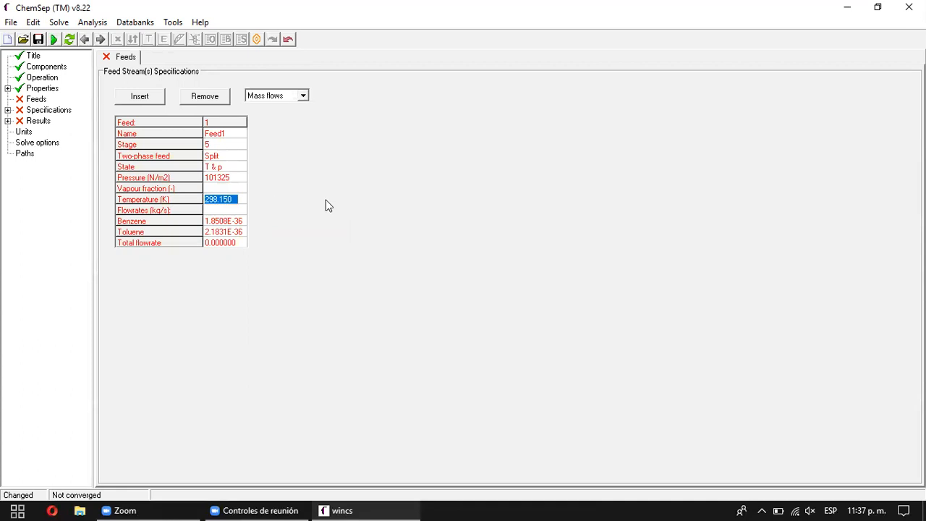
Step: Set the feed's benzene and toluene flowrates to 1 kg/s each
click(229, 221)
text(1)
key(Return)
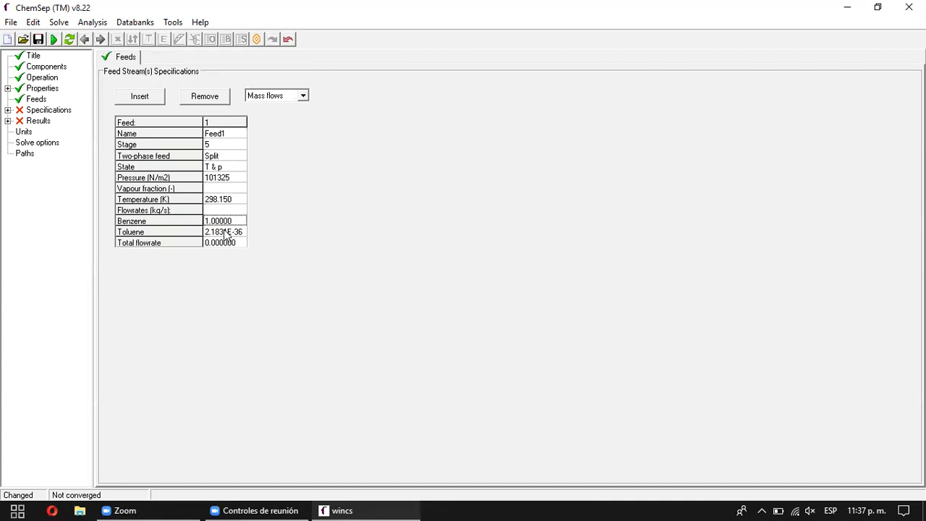
click(225, 232)
text(1)
key(Return)
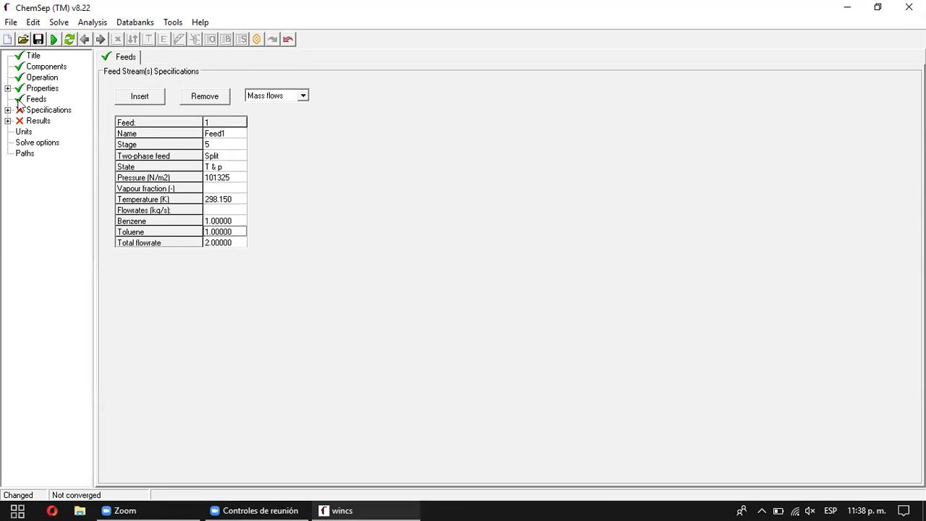
Step: Set the condenser pressure to 101325 N/m2 in the column's pressure specifications
click(41, 112)
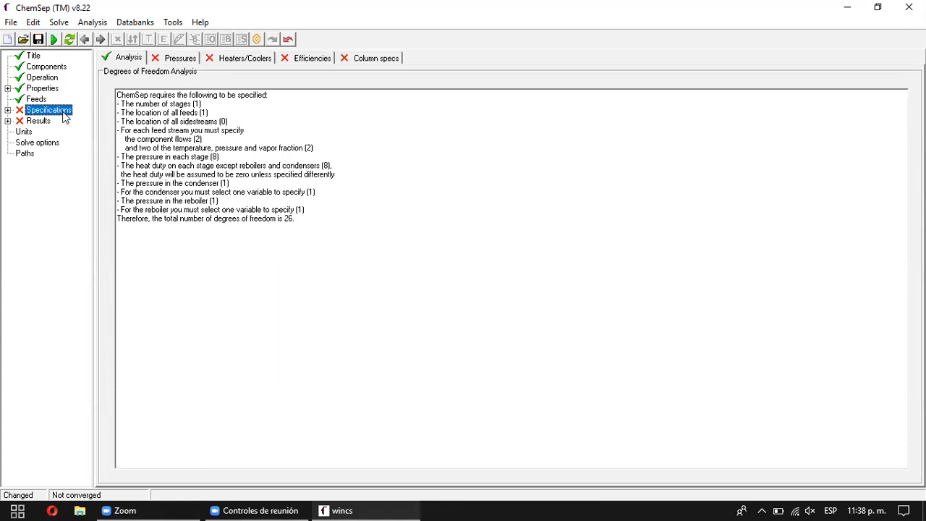
click(176, 58)
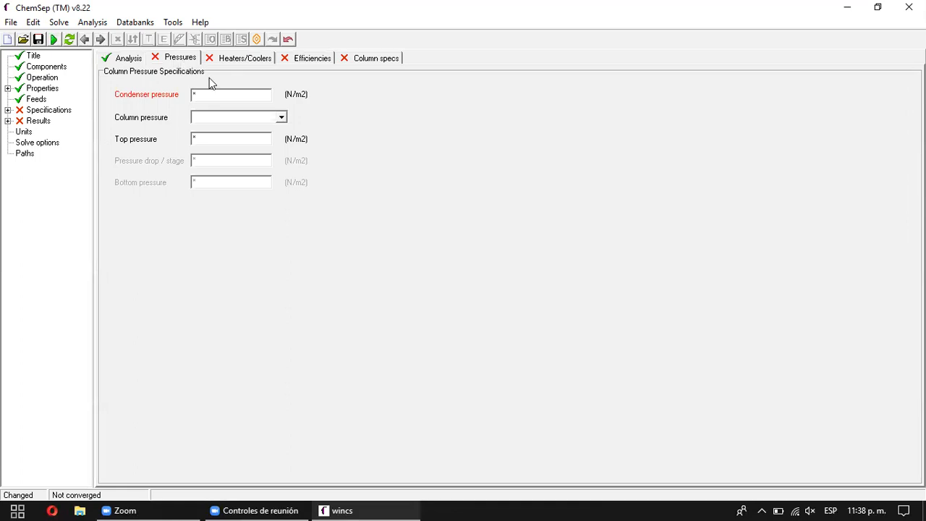
click(209, 95)
key(ctrl+v)
Step: Define the column pressure by bottom and top pressures, with 101325 N/m2 at the top and 201325 N/m2 at the bottom
click(282, 118)
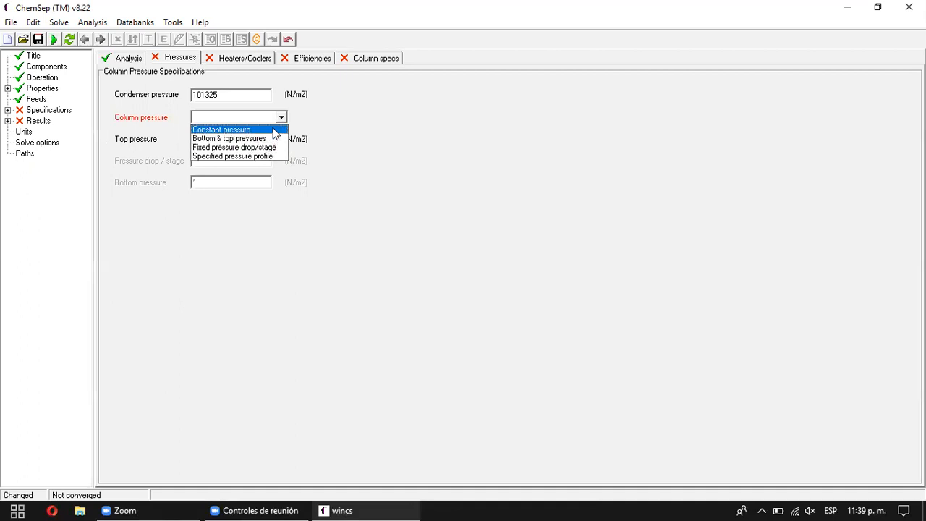
click(274, 140)
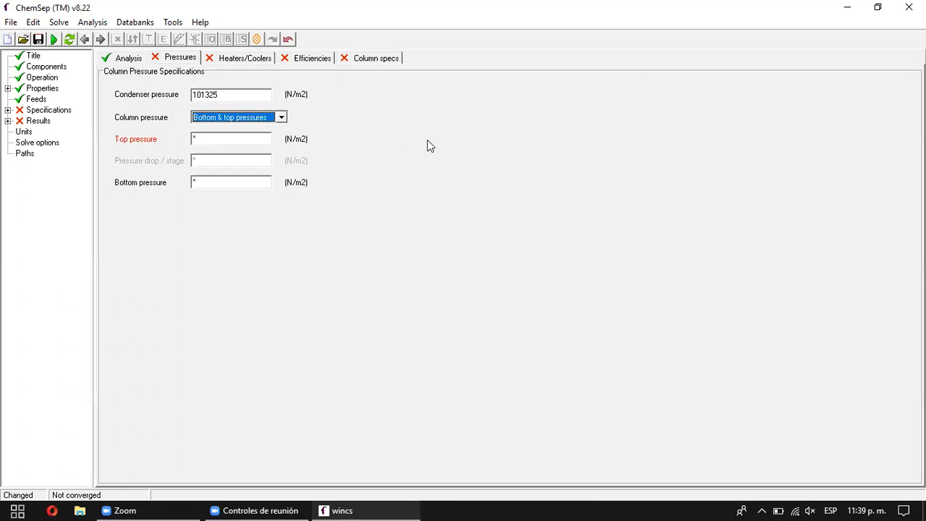
click(212, 137)
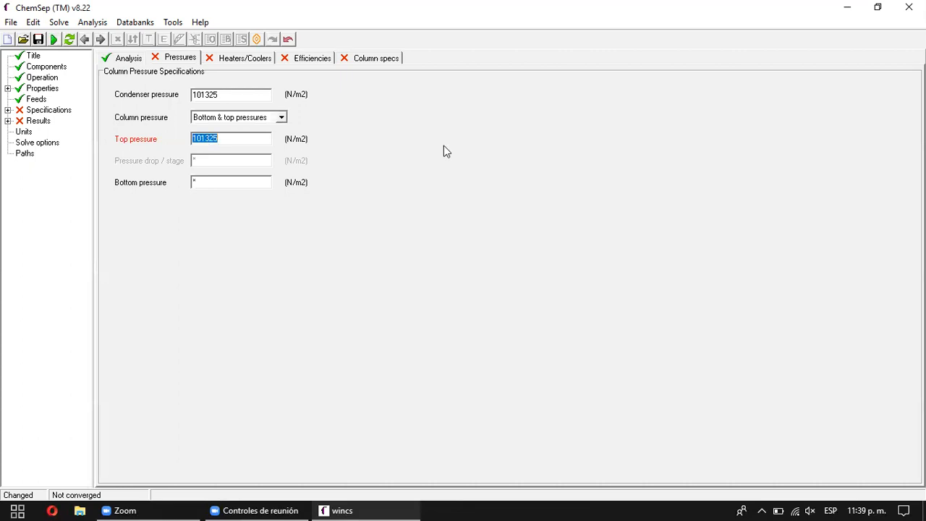
click(228, 180)
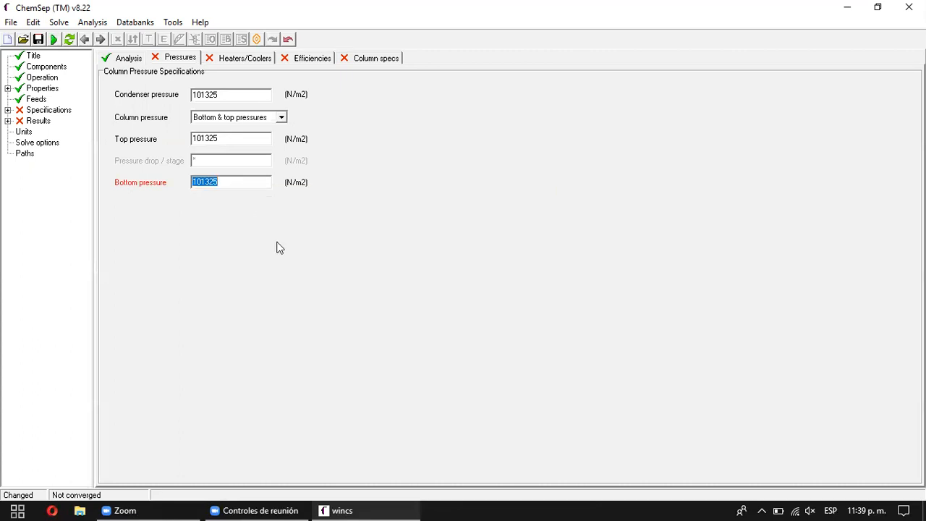
click(194, 181)
text(2)
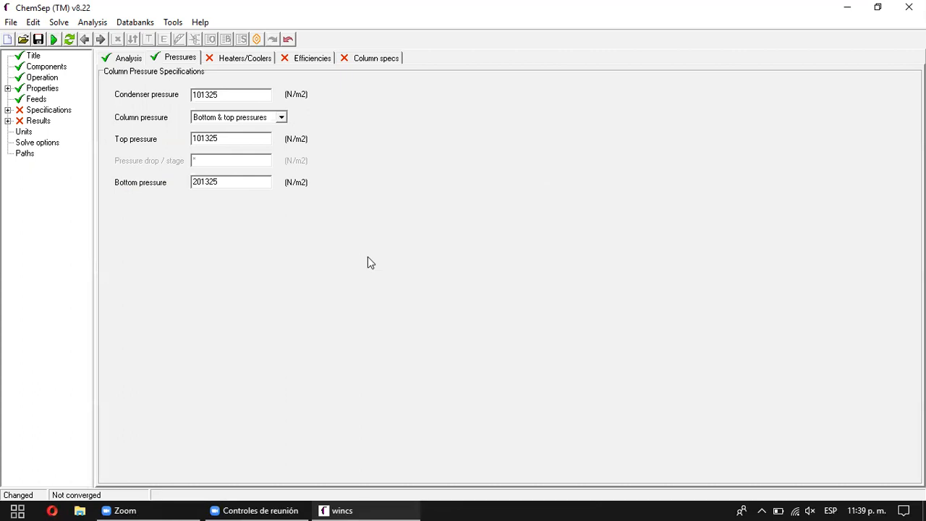
Step: Accept the default column heat loss with duty name Qcolumn, and keep the default stage efficiency at 1
click(233, 62)
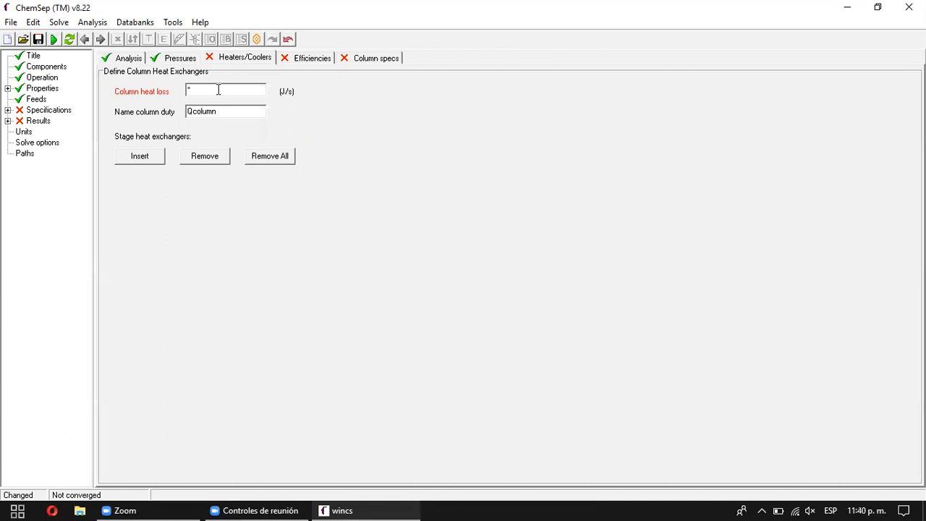
click(218, 89)
click(243, 110)
click(302, 61)
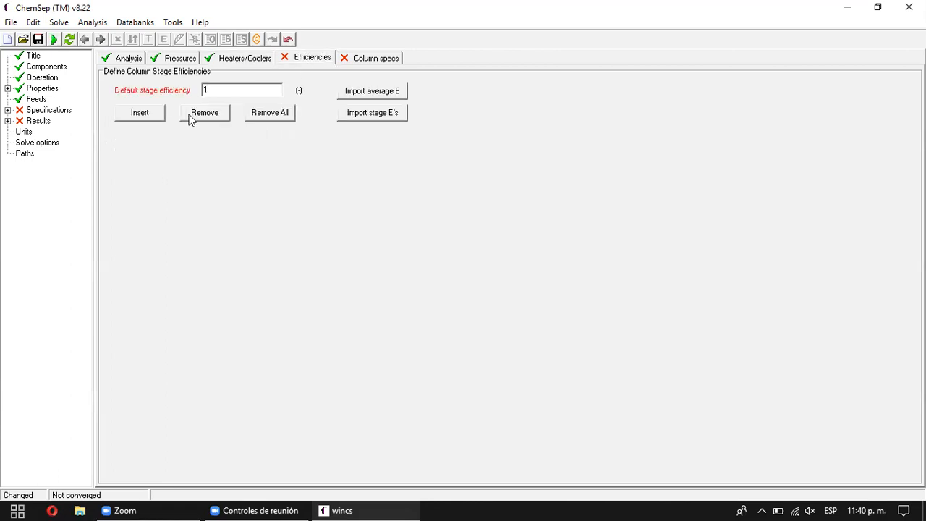
click(215, 91)
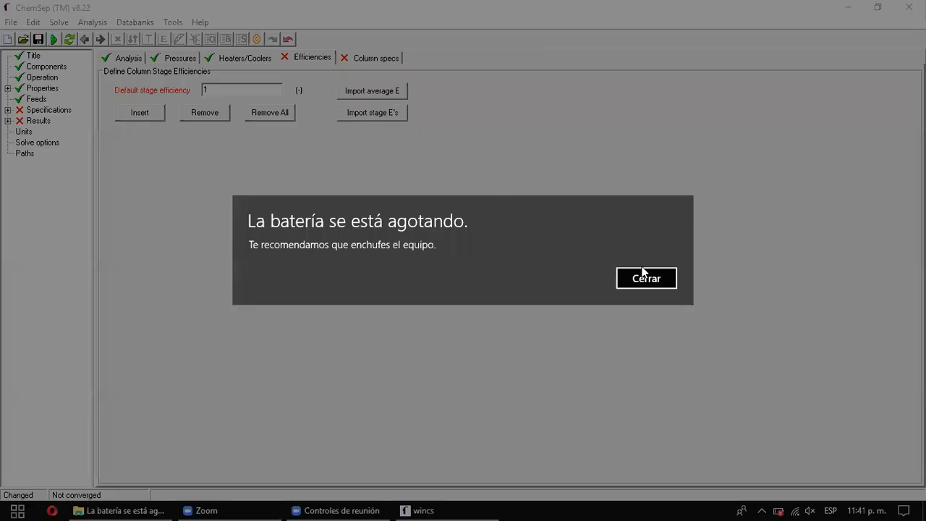
click(645, 276)
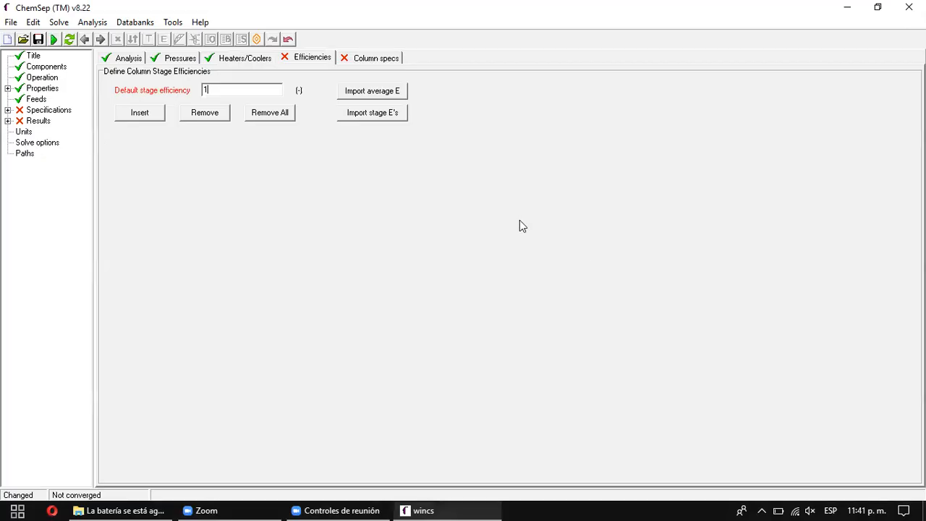
Step: Set the column's top product specification to a reflux ratio of 2
click(361, 60)
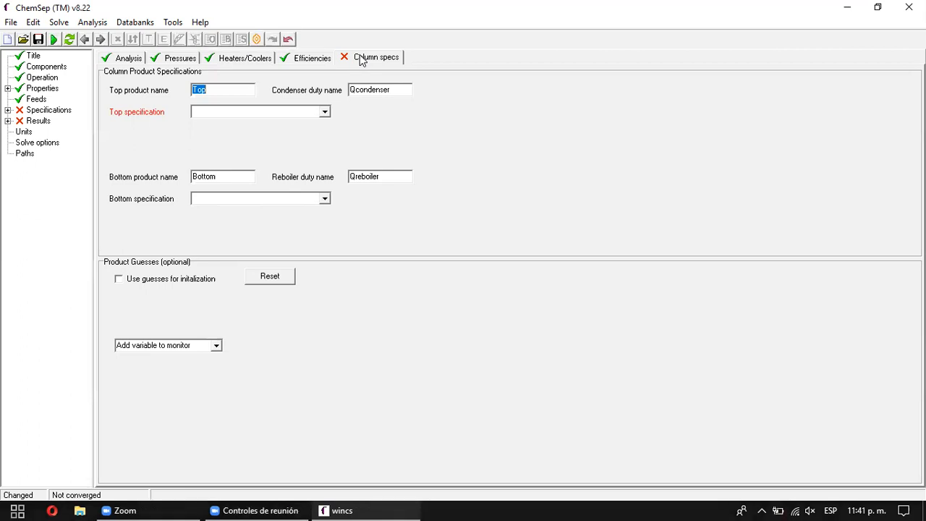
click(325, 112)
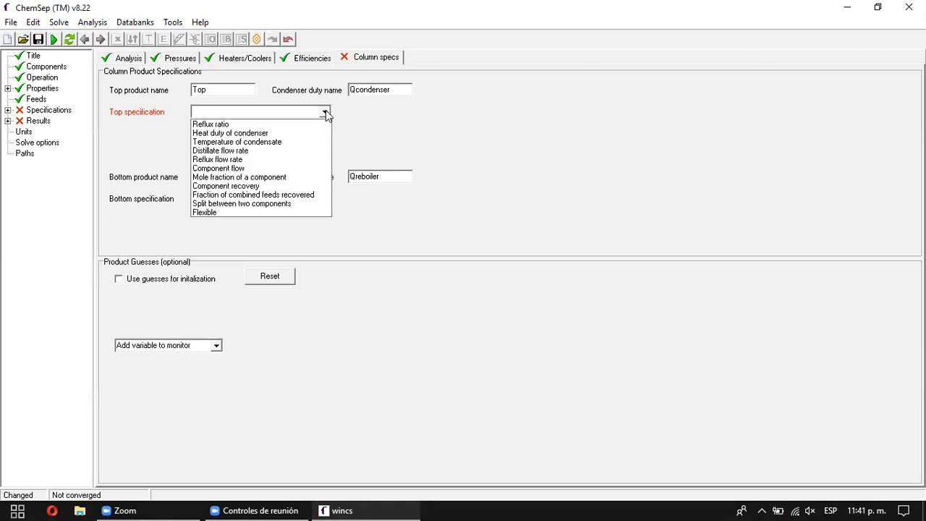
click(259, 123)
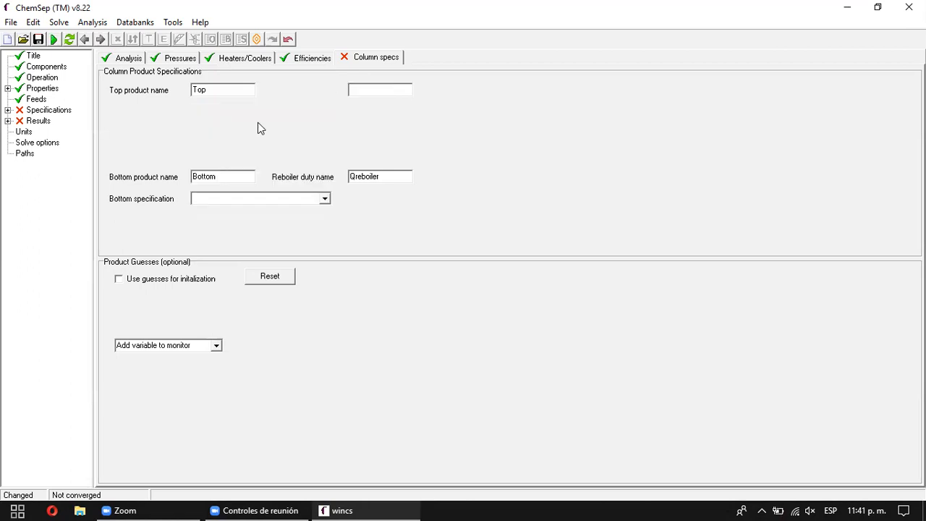
click(376, 116)
text(2)
key(Return)
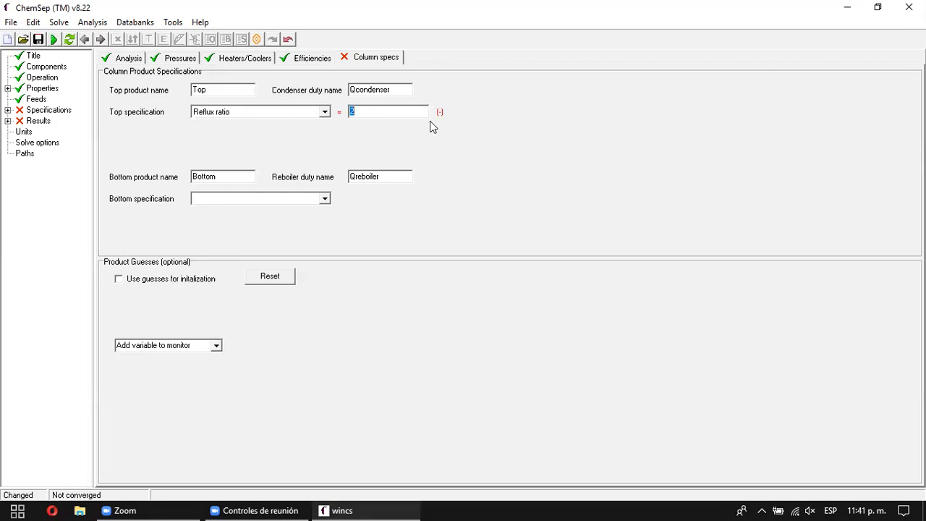
click(326, 114)
click(326, 115)
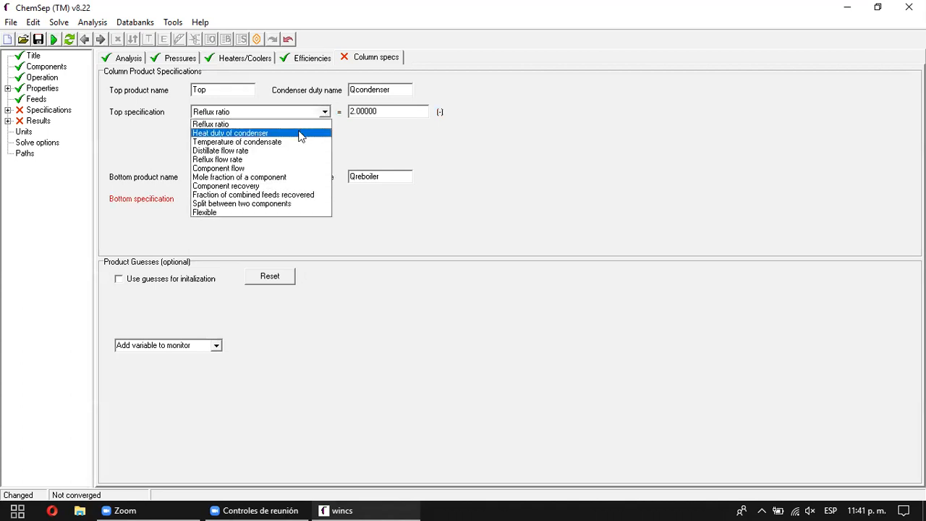
click(301, 134)
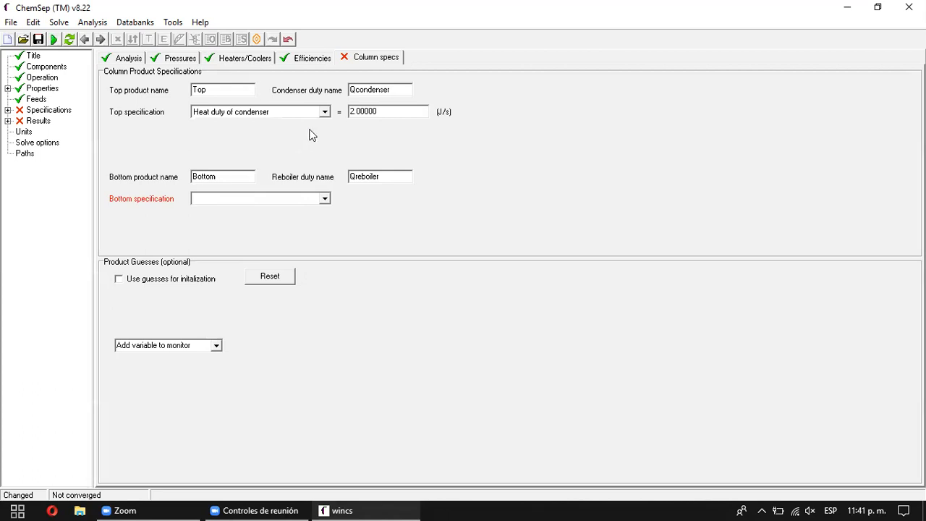
click(327, 114)
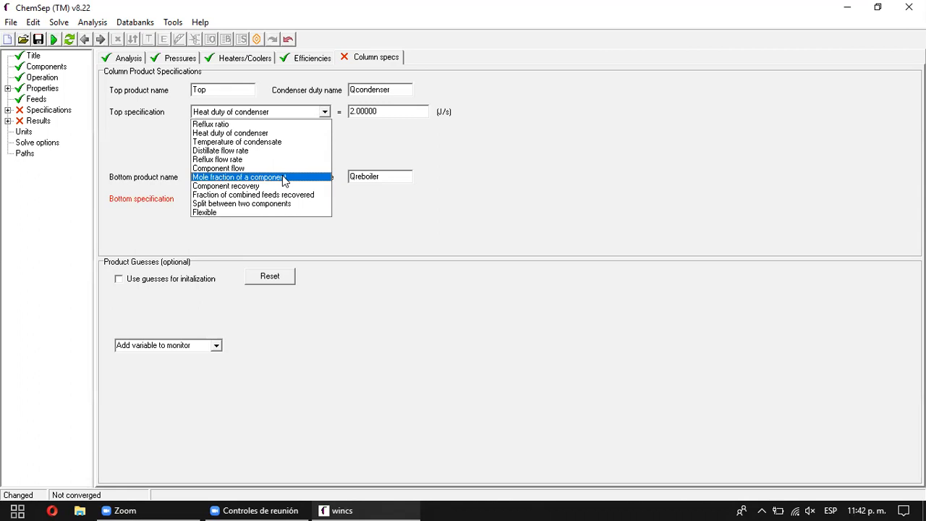
click(250, 124)
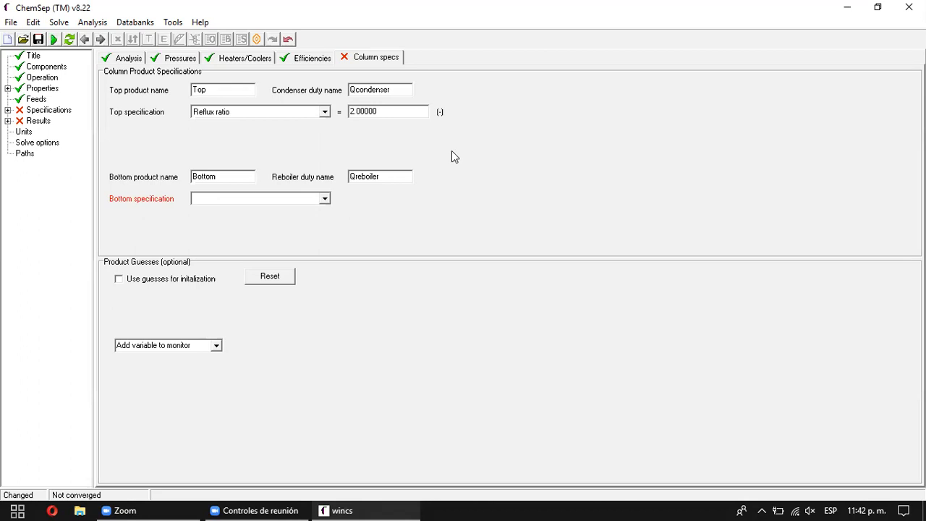
Step: Specify the bottom product by the mole fraction of a component, with a value of 0.99 for toluene
click(324, 199)
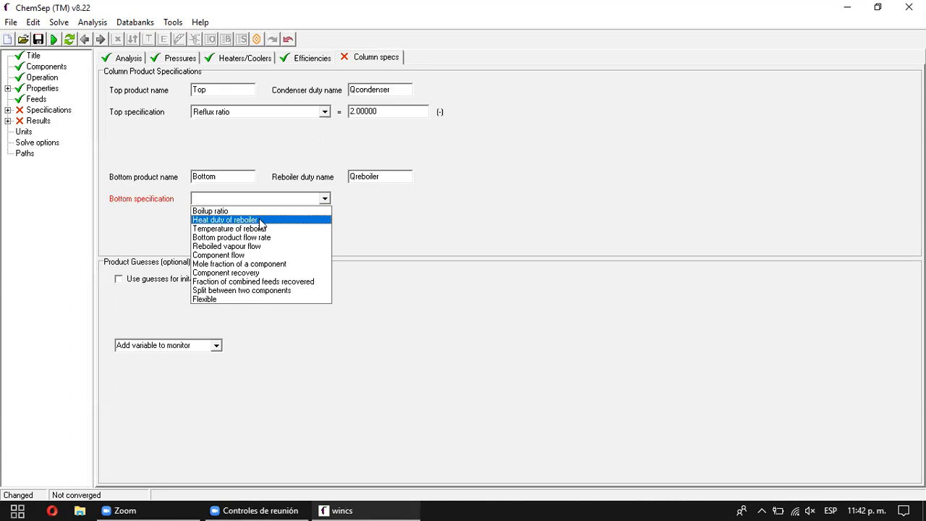
click(290, 263)
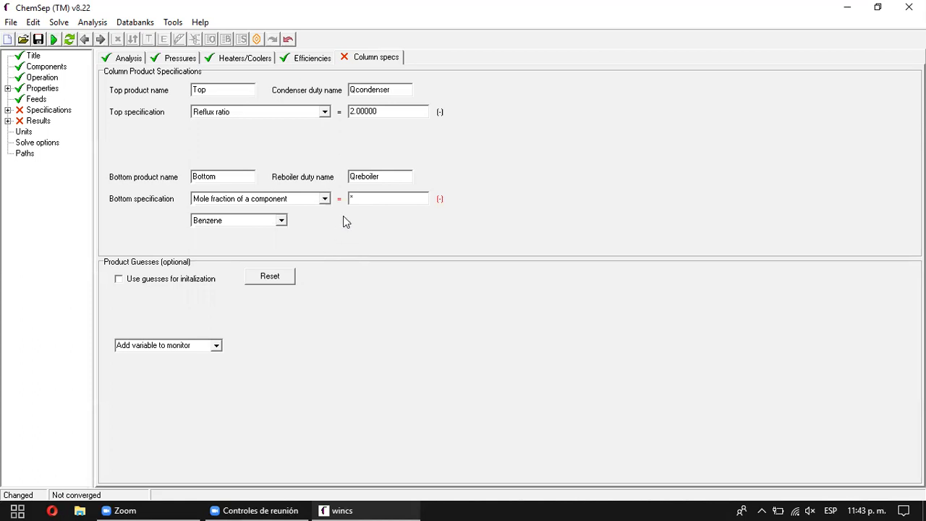
text(0.99)
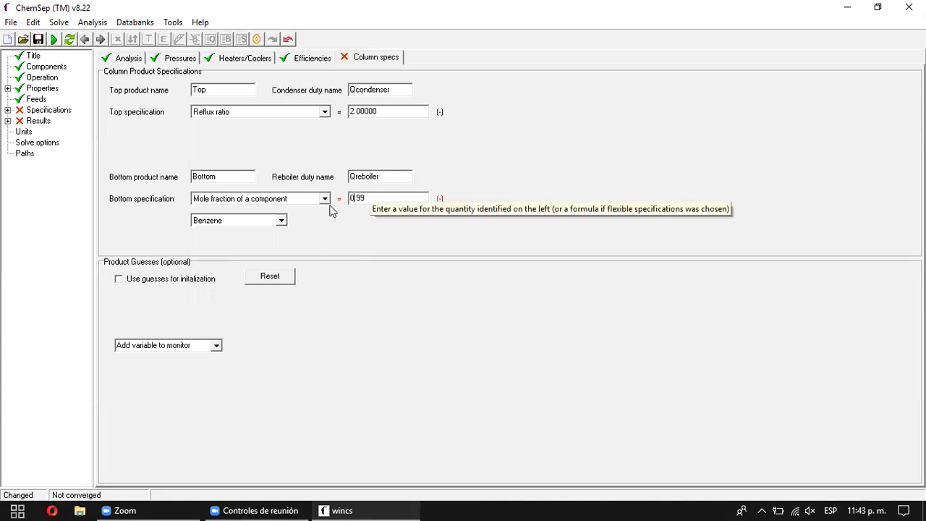
click(283, 223)
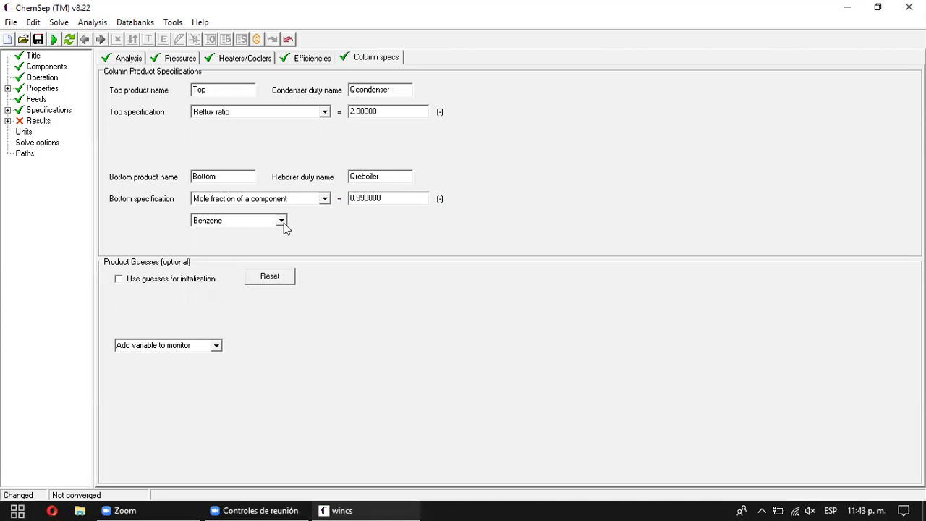
click(249, 240)
Step: Change the bottom specification to a mole fraction of 0.20 for benzene
key(BackSpace)
key(BackSpace)
key(BackSpace)
key(BackSpace)
key(BackSpace)
key(BackSpace)
text(20)
click(282, 221)
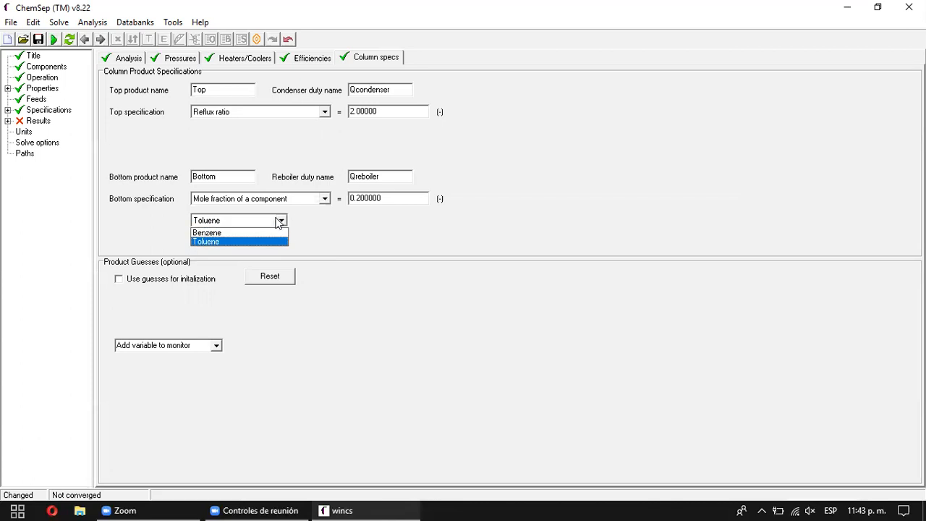
click(258, 232)
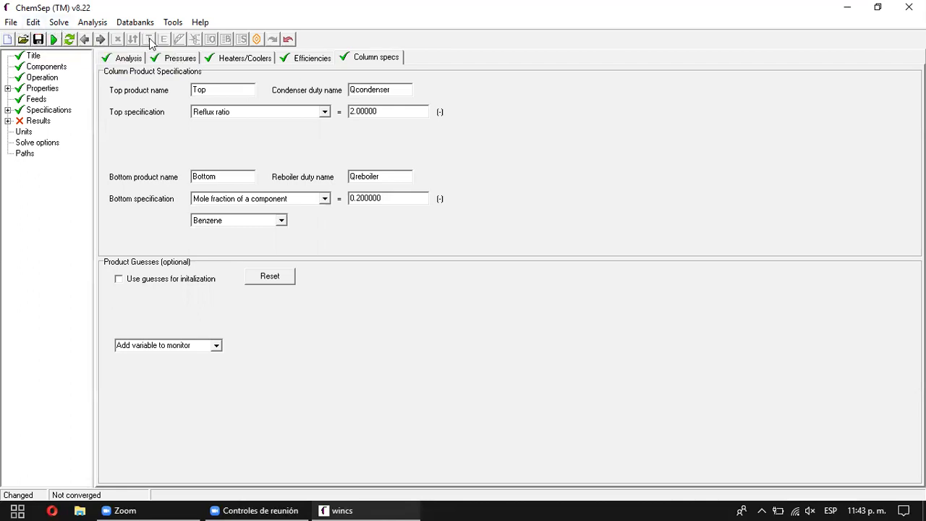
Step: Solve the column, continuing past the feed pressure check and saving the simulation as PRUEBA on the desktop
click(54, 39)
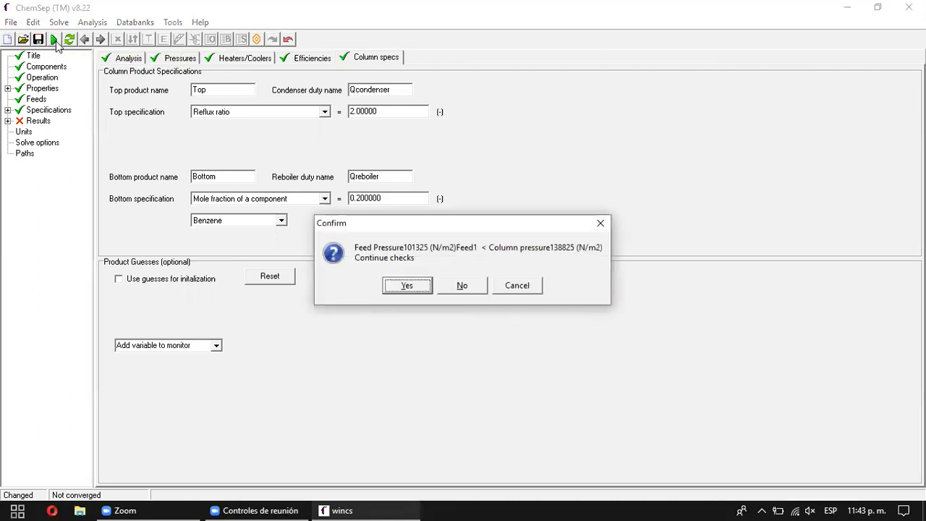
click(405, 286)
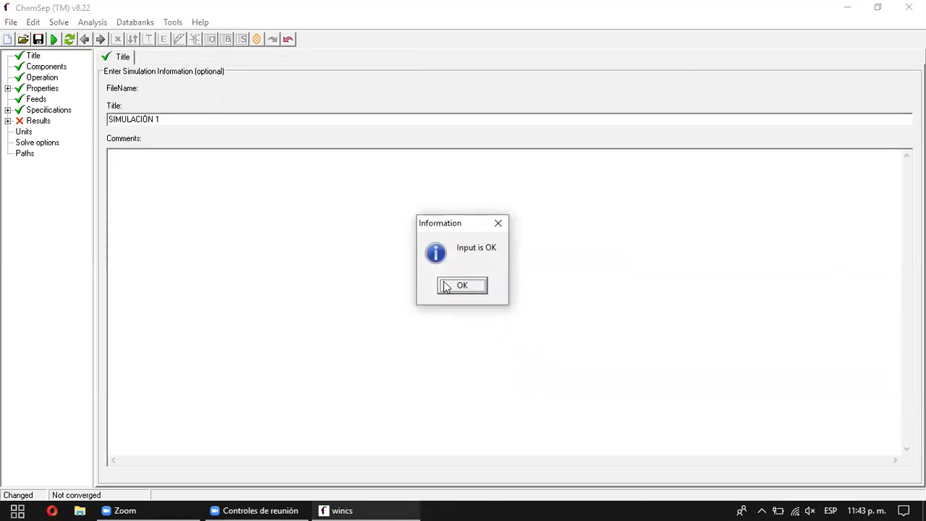
click(451, 284)
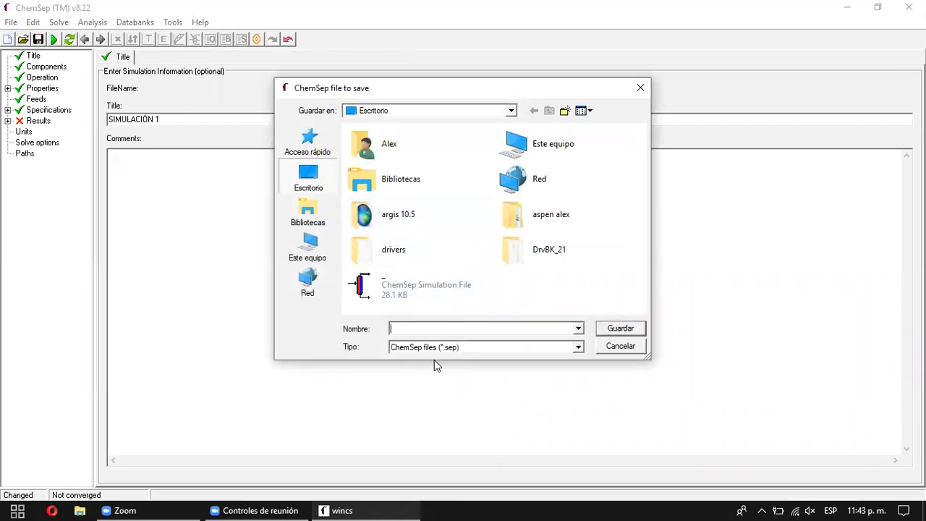
text(PRUEBA)
click(620, 328)
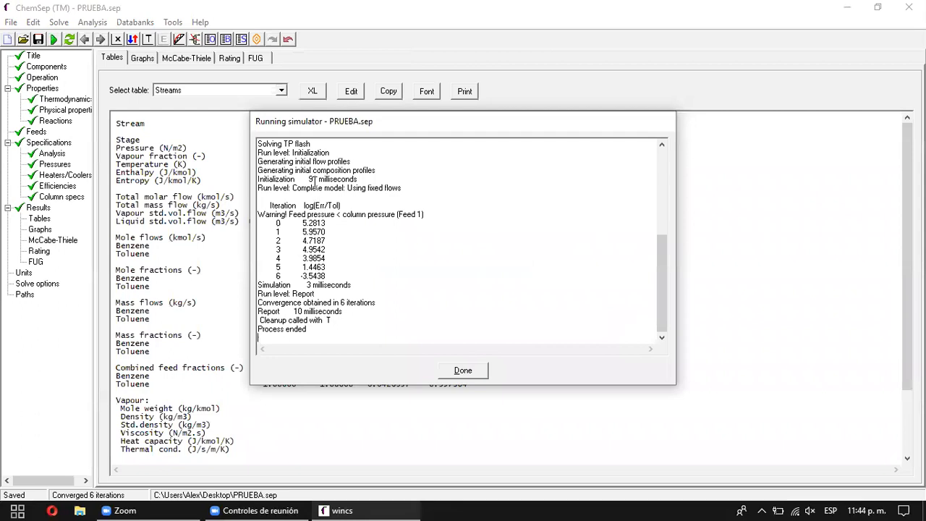
click(474, 372)
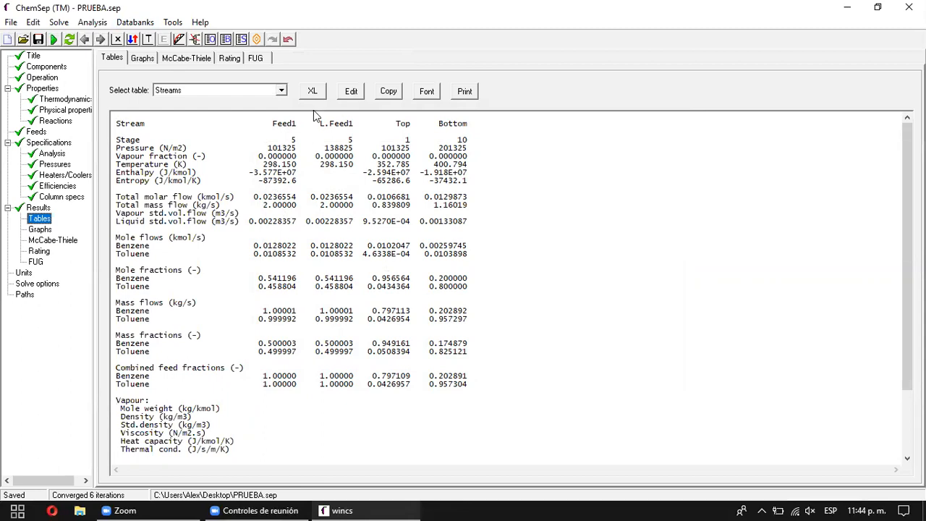
Step: Display the McCabe-Thiele diagram for the benzene–toluene separation
click(281, 91)
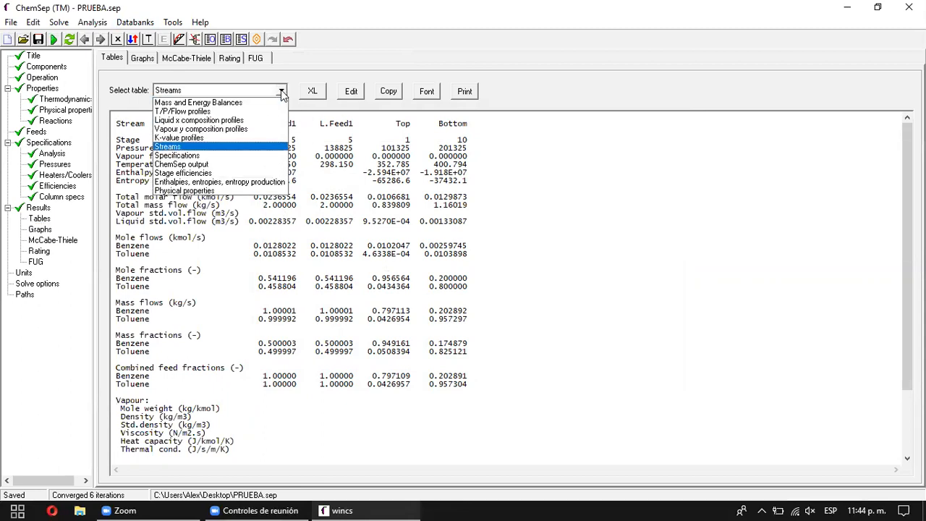
click(178, 41)
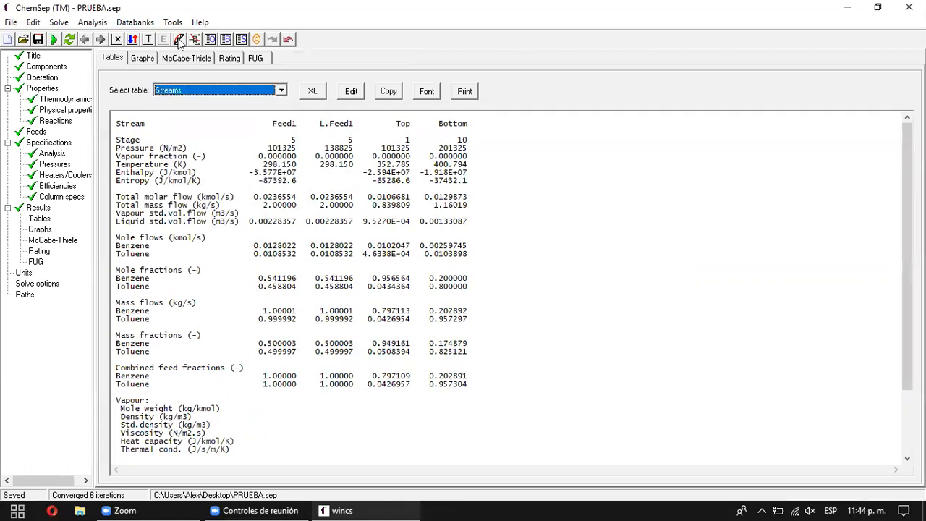
click(178, 41)
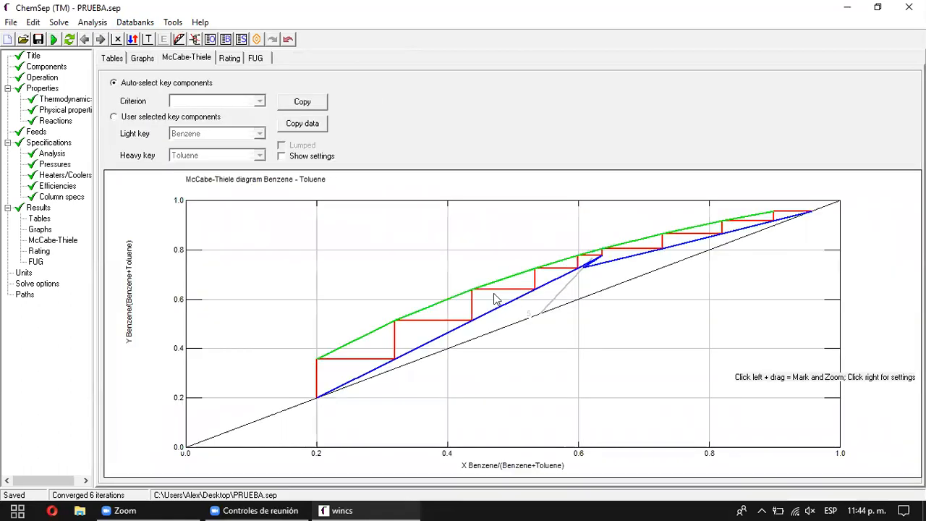